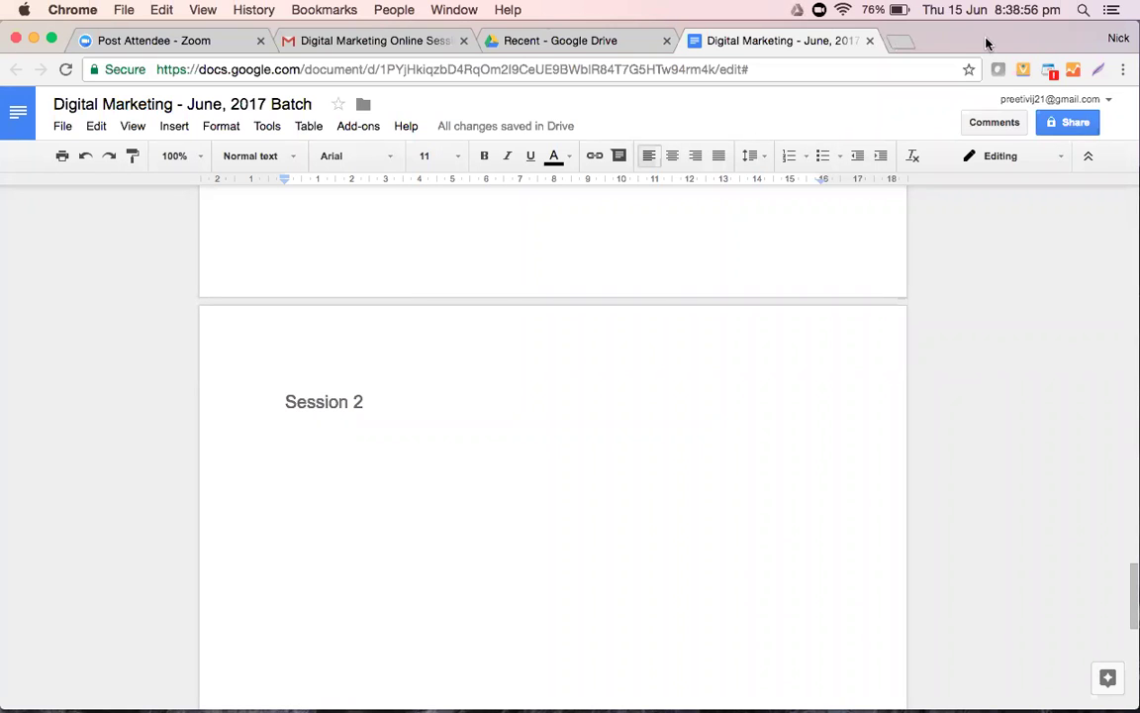
Step: Load the trainer website's WordPress admin login page in a new browser tab
click(898, 42)
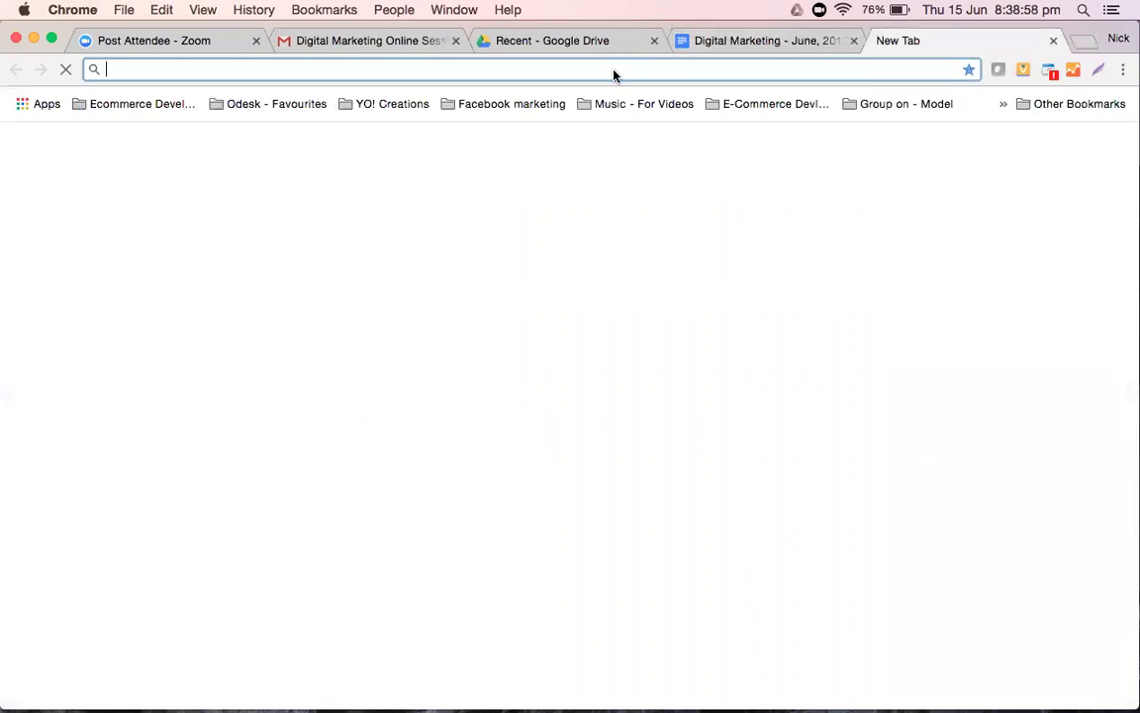
text(w)
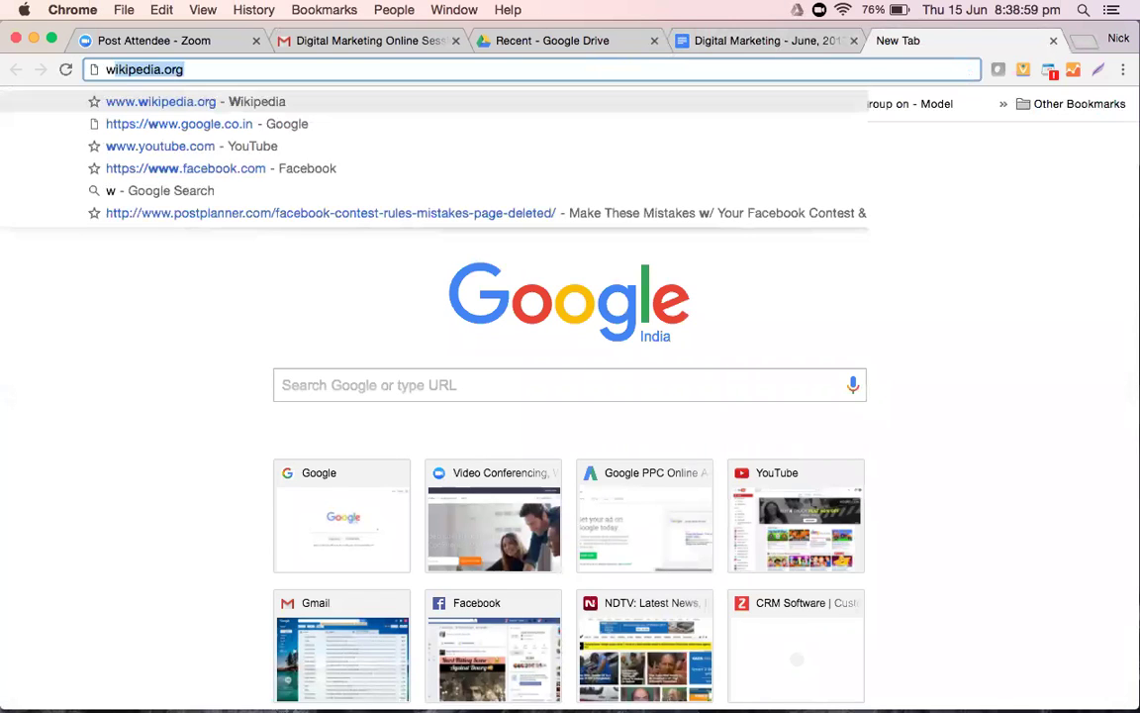
key(BackSpace)
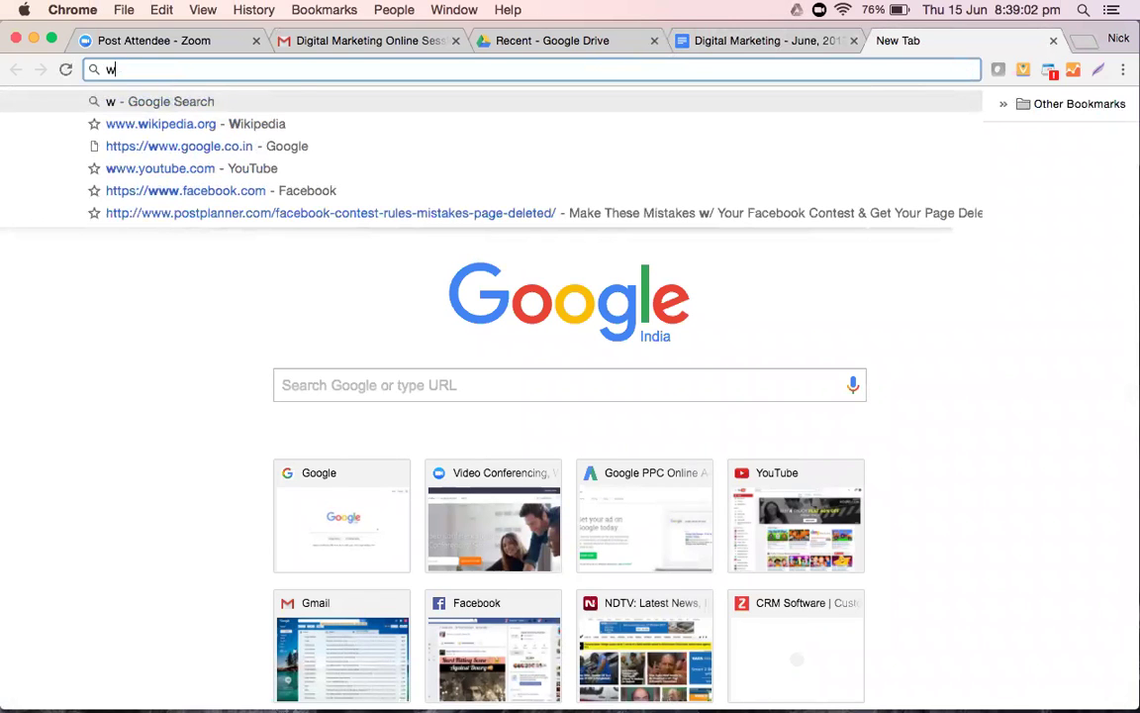
key(BackSpace)
text(preetibathla.com/wp-admin)
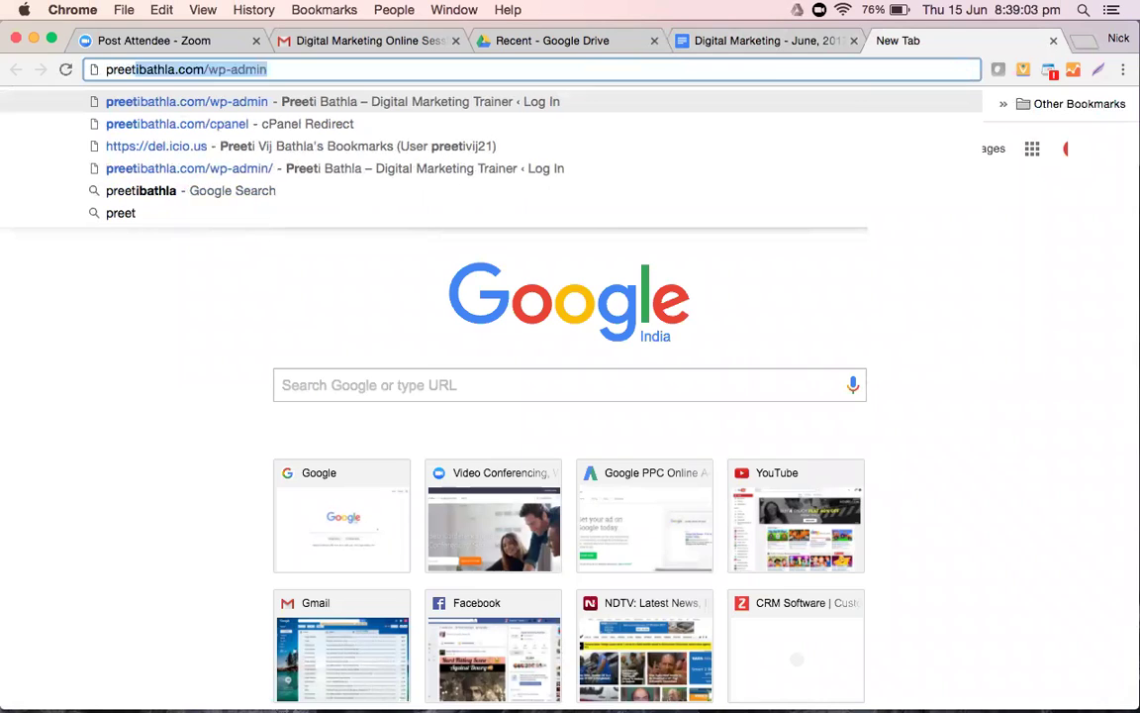
key(Return)
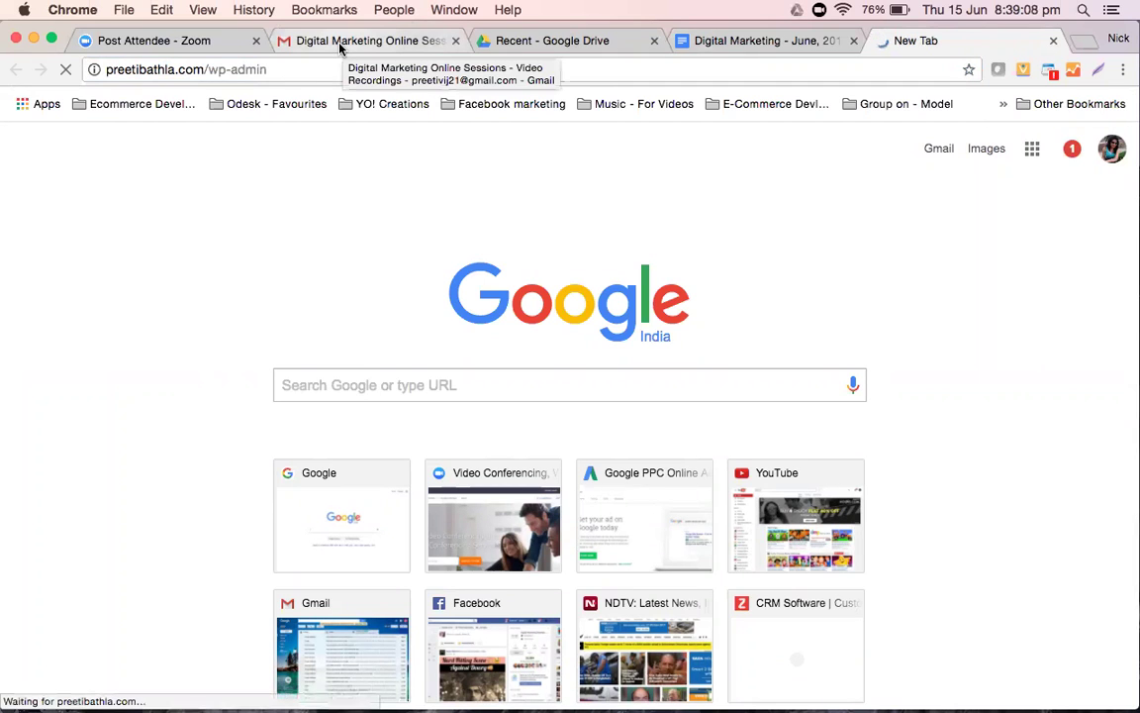
Step: Open the untitled students spreadsheet from the recent Google Drive files and show its Login Credentials sheet
key(super+3)
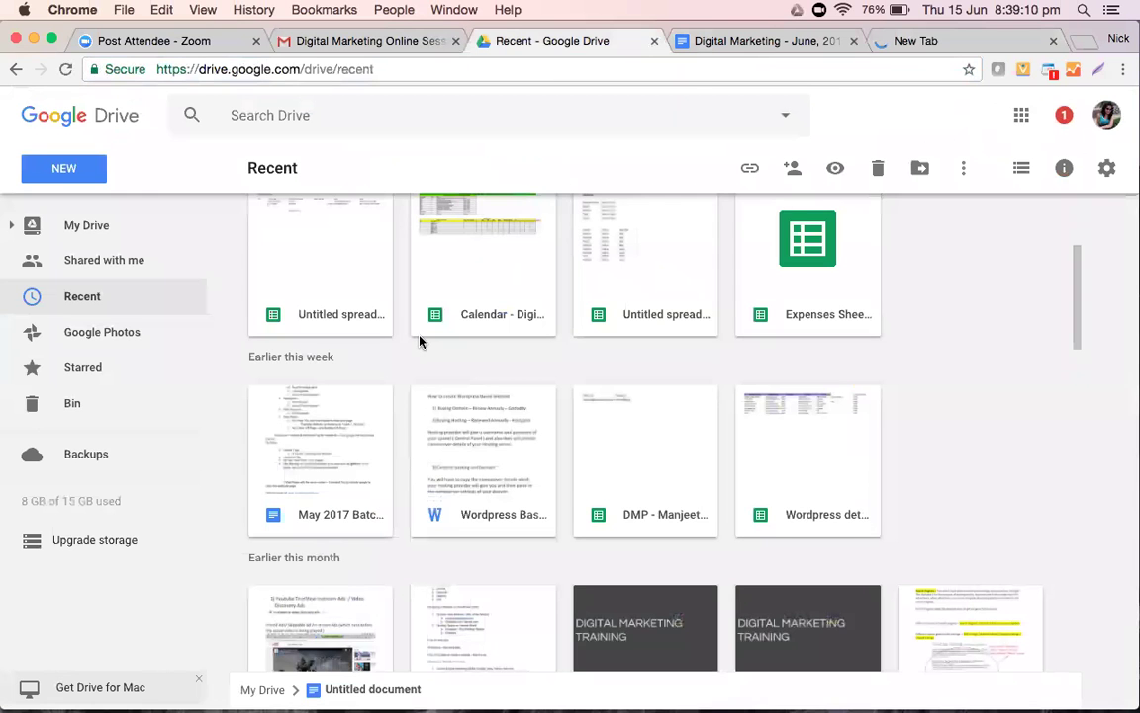
scroll(420, 341, up, 3)
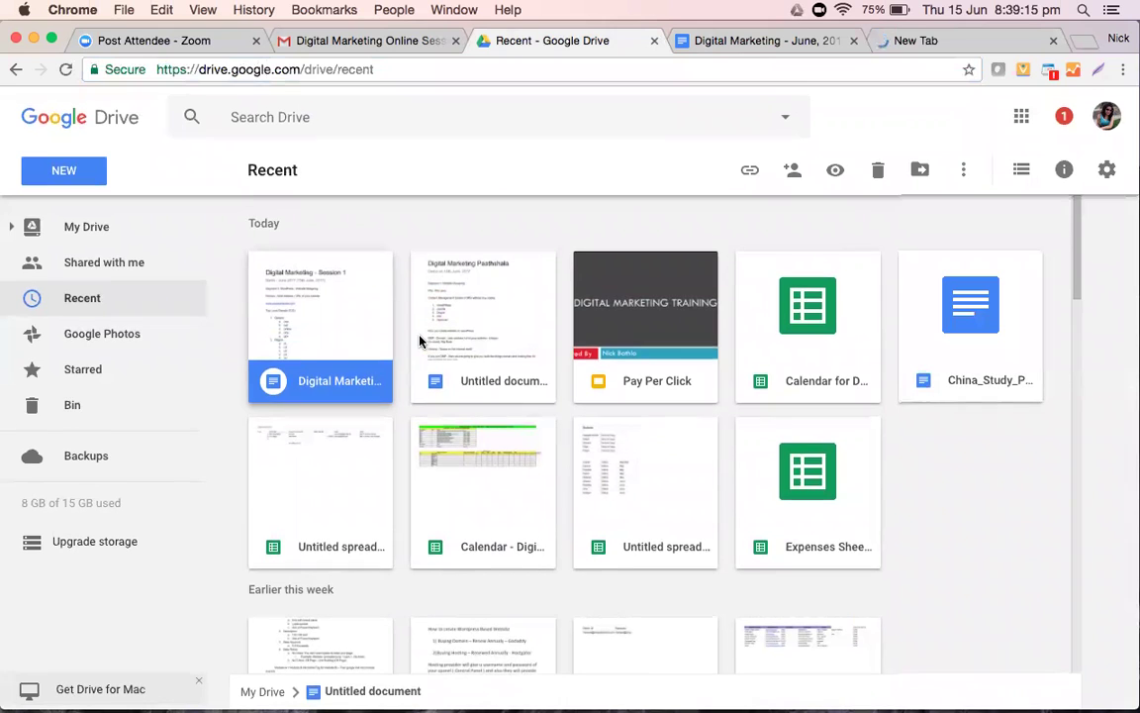
scroll(420, 341, down, 3)
scroll(419, 340, down, 3)
scroll(420, 340, up, 5)
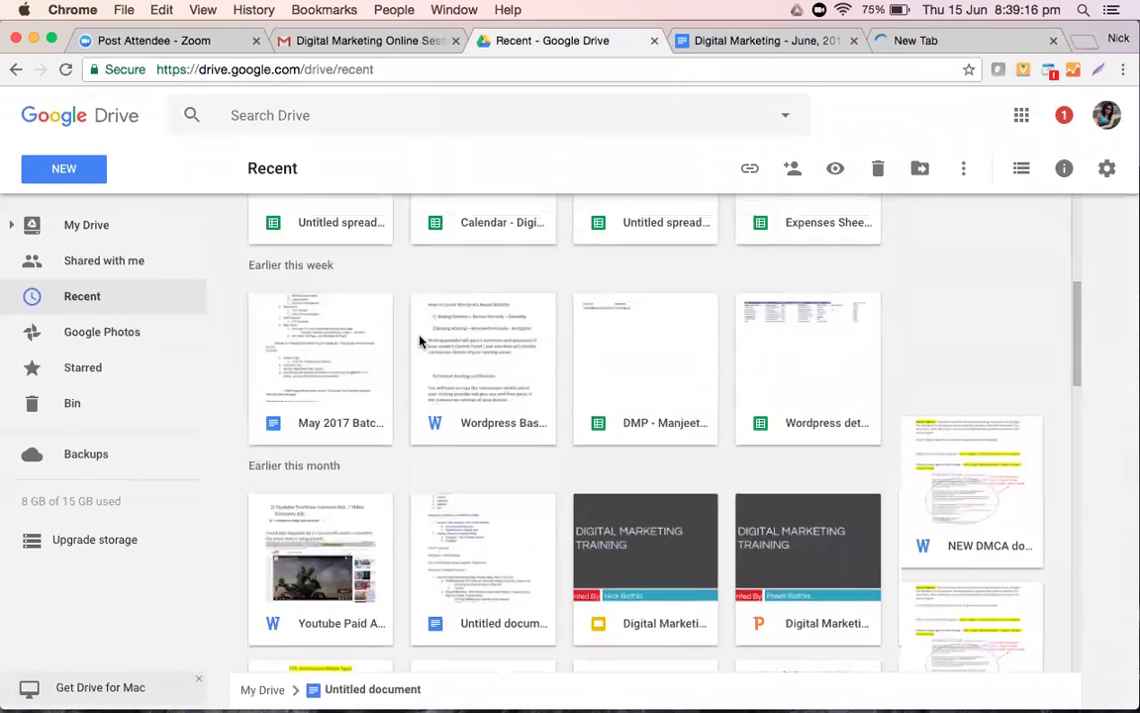
scroll(419, 341, up, 2)
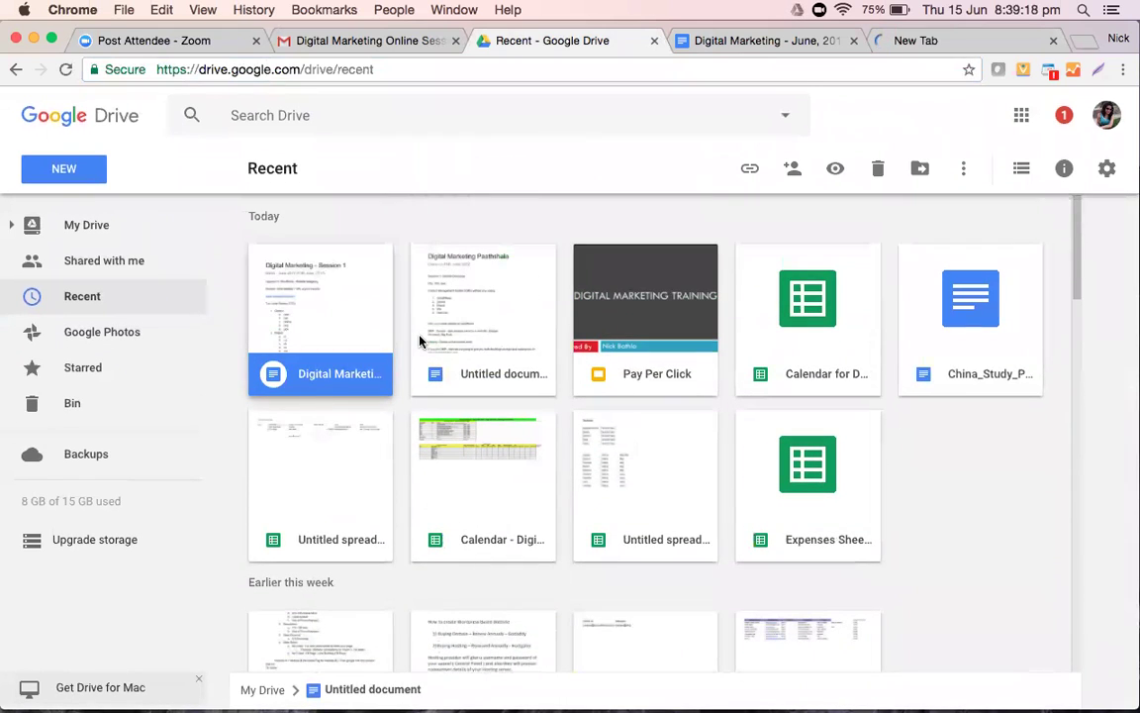
click(598, 498)
double_click(598, 498)
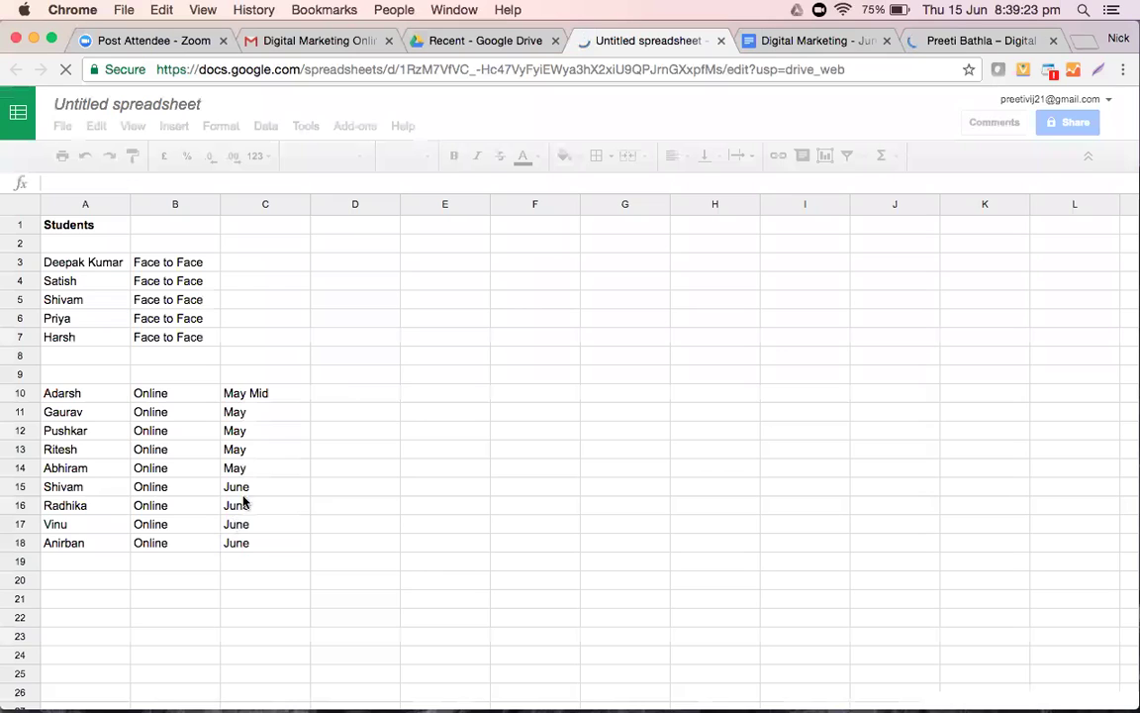
scroll(339, 578, down, 3)
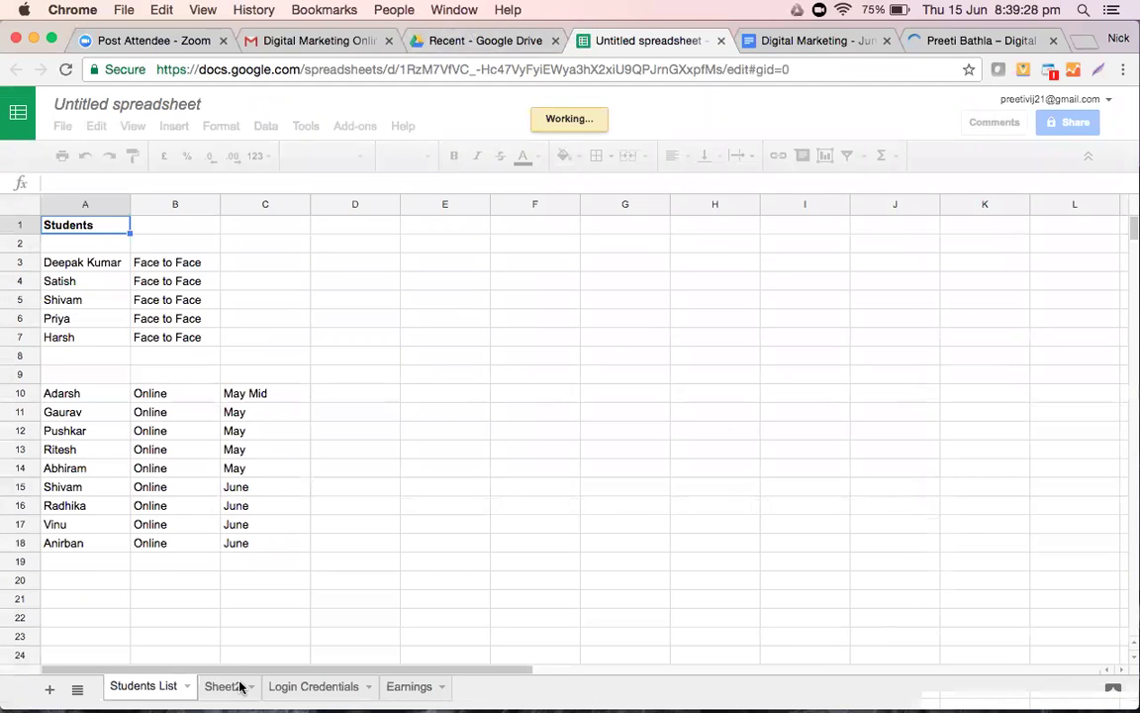
click(316, 688)
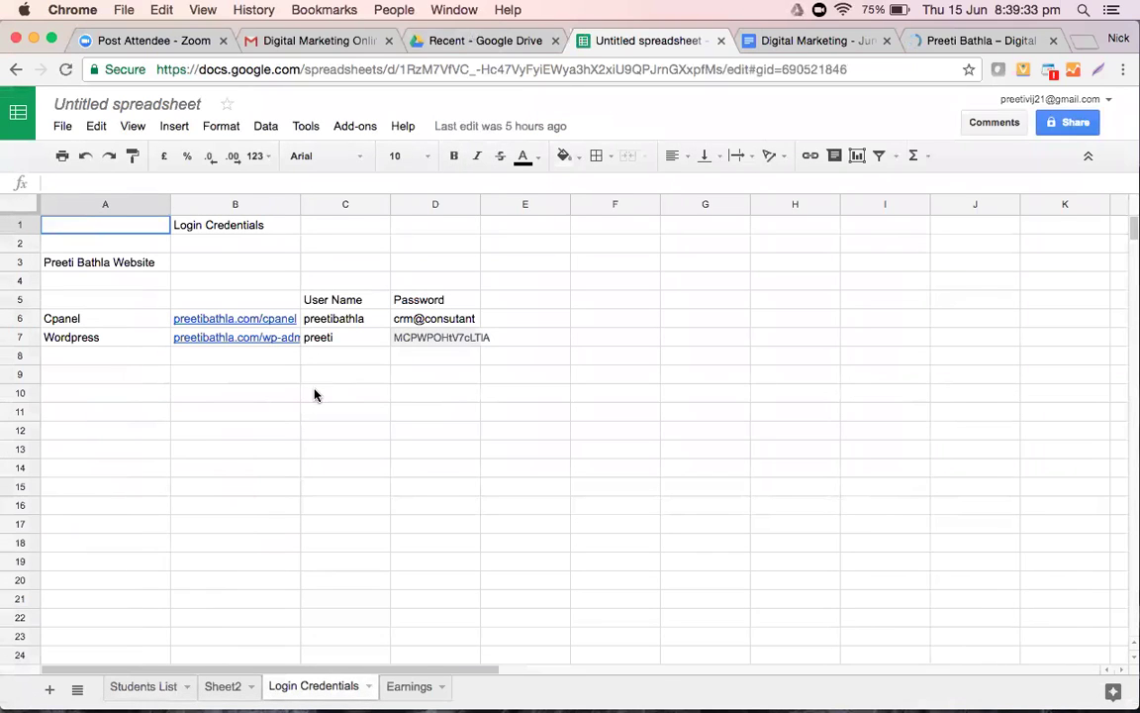
Step: Copy the Cpanel user name from the Login Credentials sheet into the WordPress login's username field
click(347, 315)
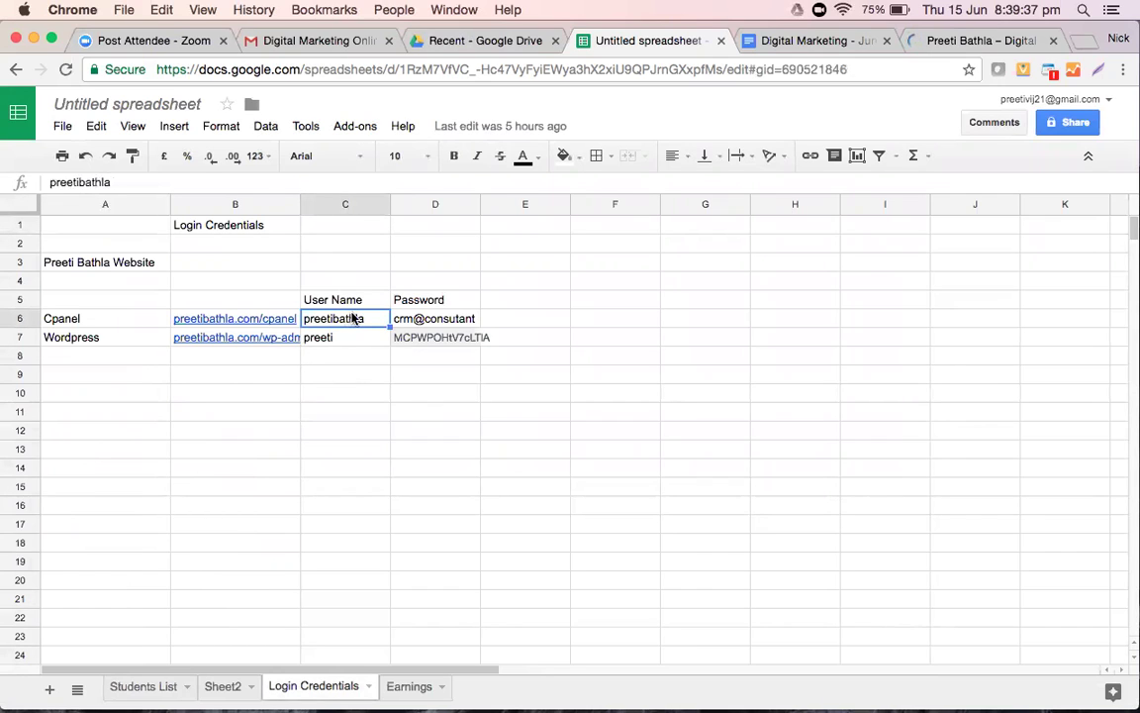
double_click(362, 318)
double_click(368, 318)
key(cmd+c)
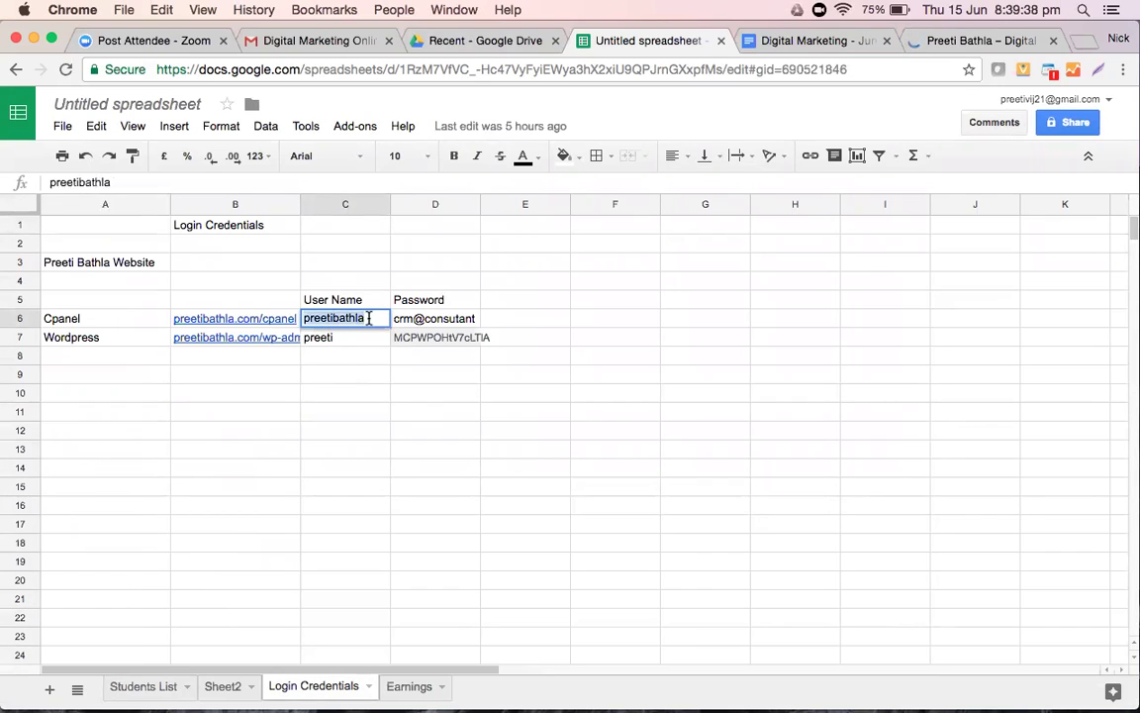
click(816, 42)
click(956, 40)
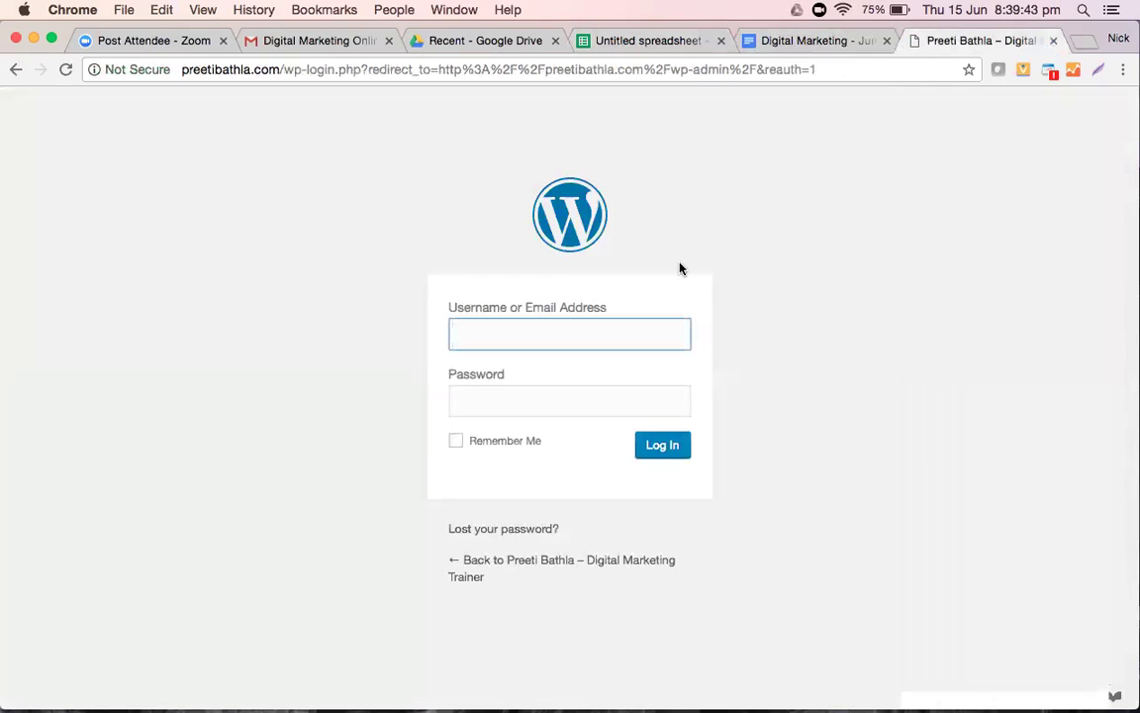
key(cmd+v)
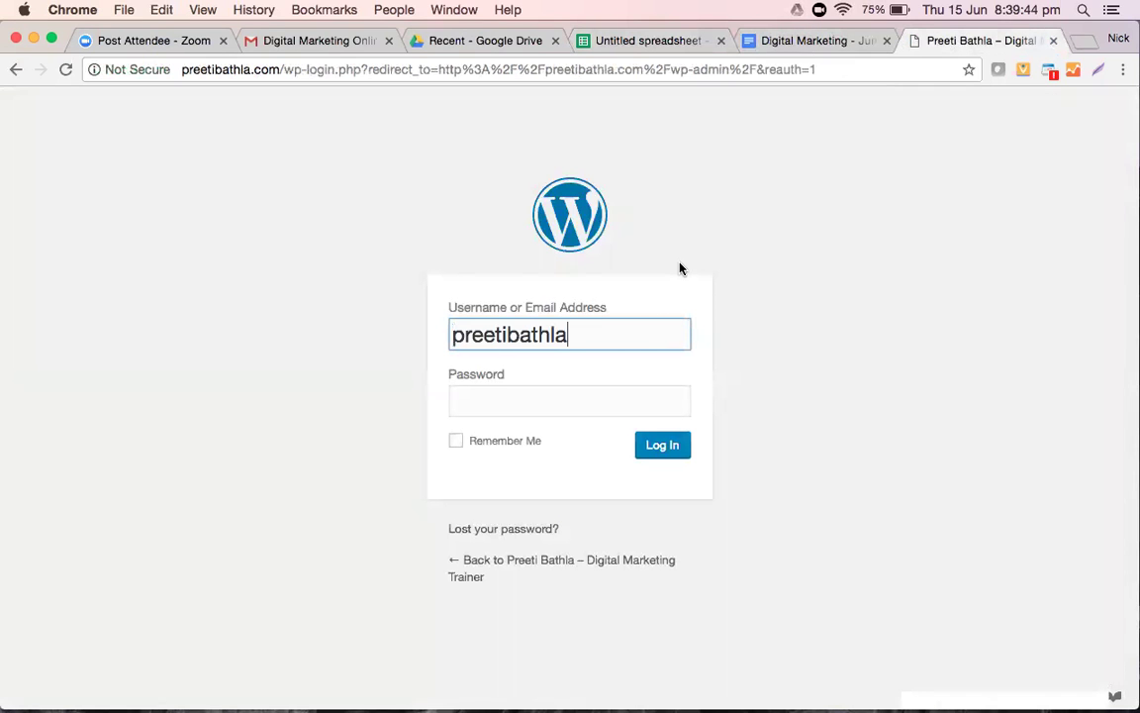
Step: Look up the Wordpress password in the Login Credentials sheet and return to the WordPress login page
click(650, 40)
click(471, 305)
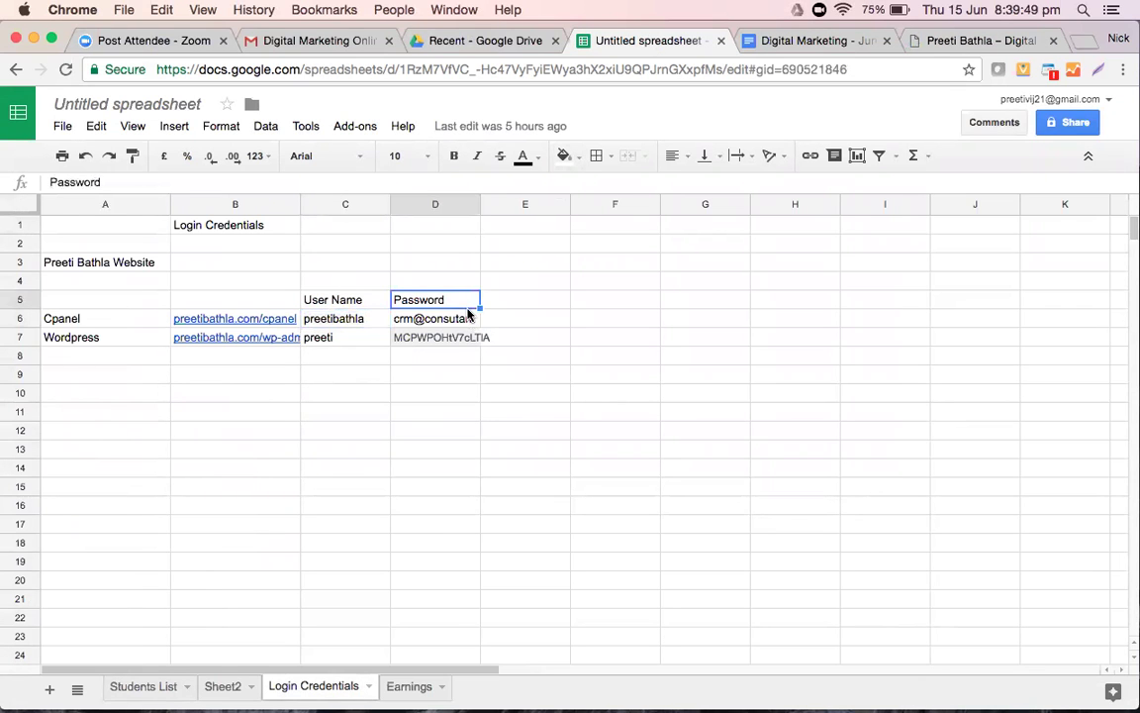
click(457, 322)
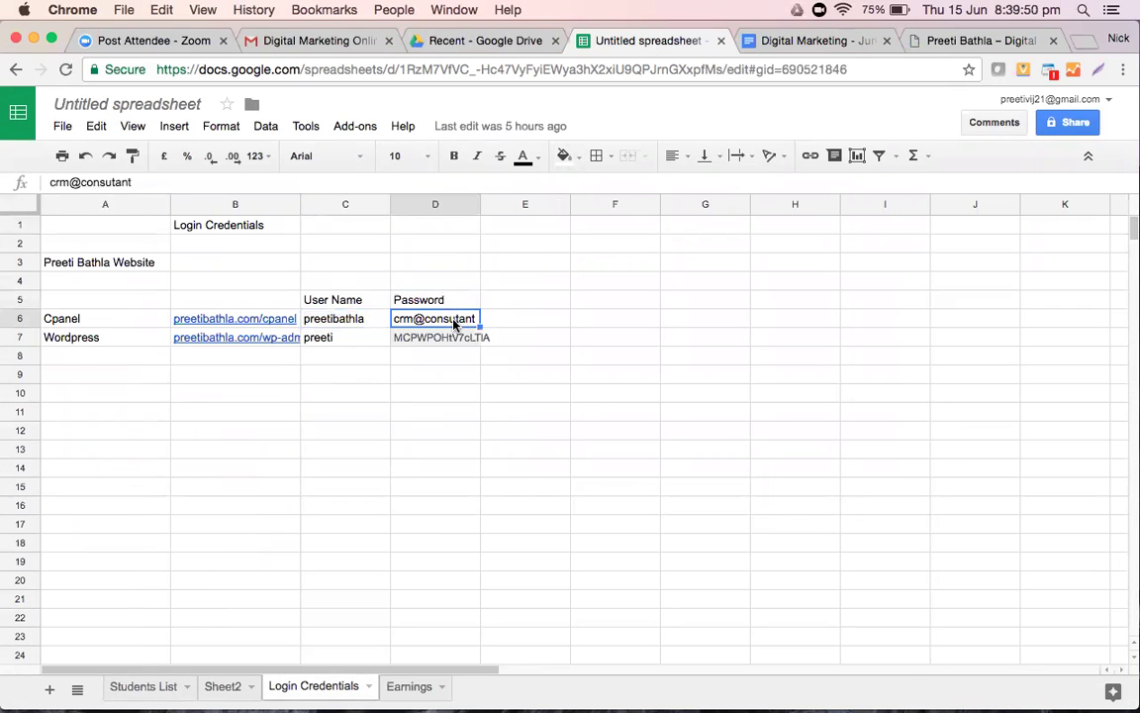
click(400, 338)
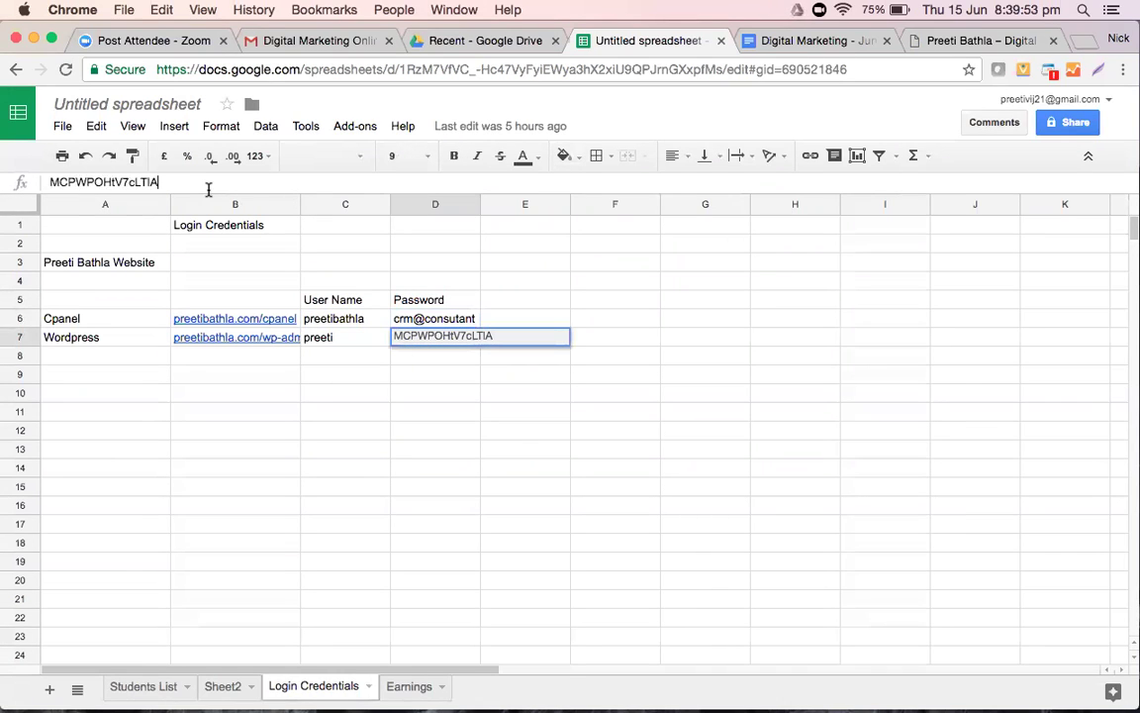
click(973, 45)
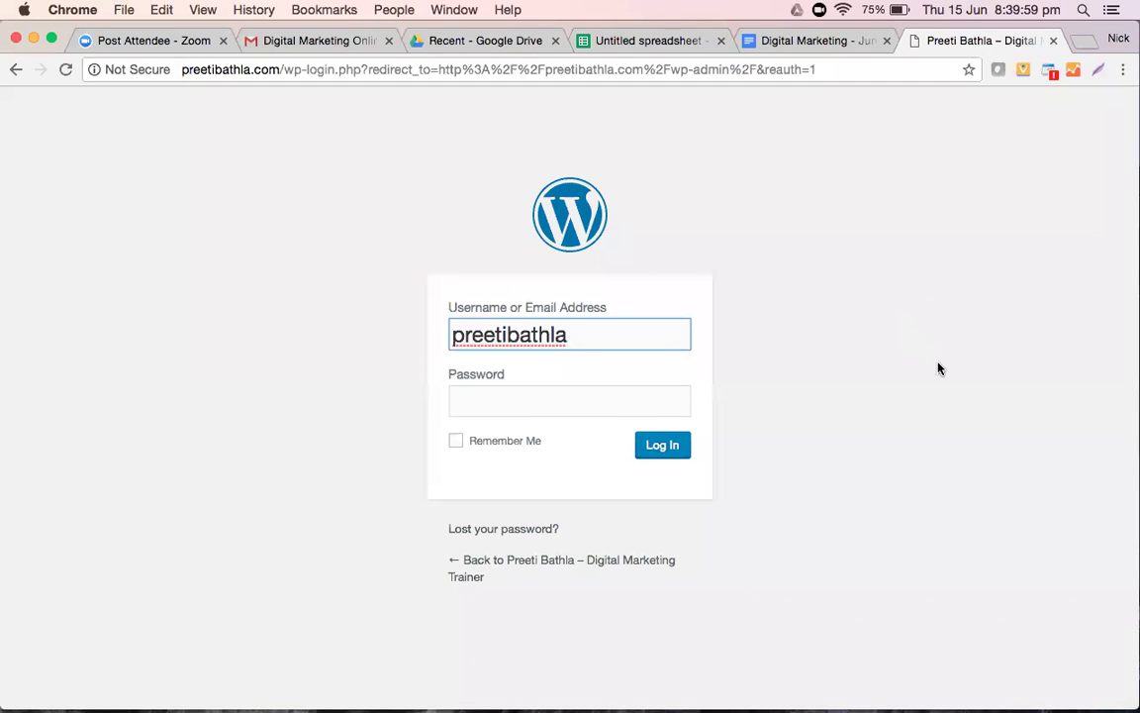
Step: Load the WordPress dashboard at vasuinfrastructure.in/wp-admin/ in place of the login page
click(297, 69)
text(vasu)
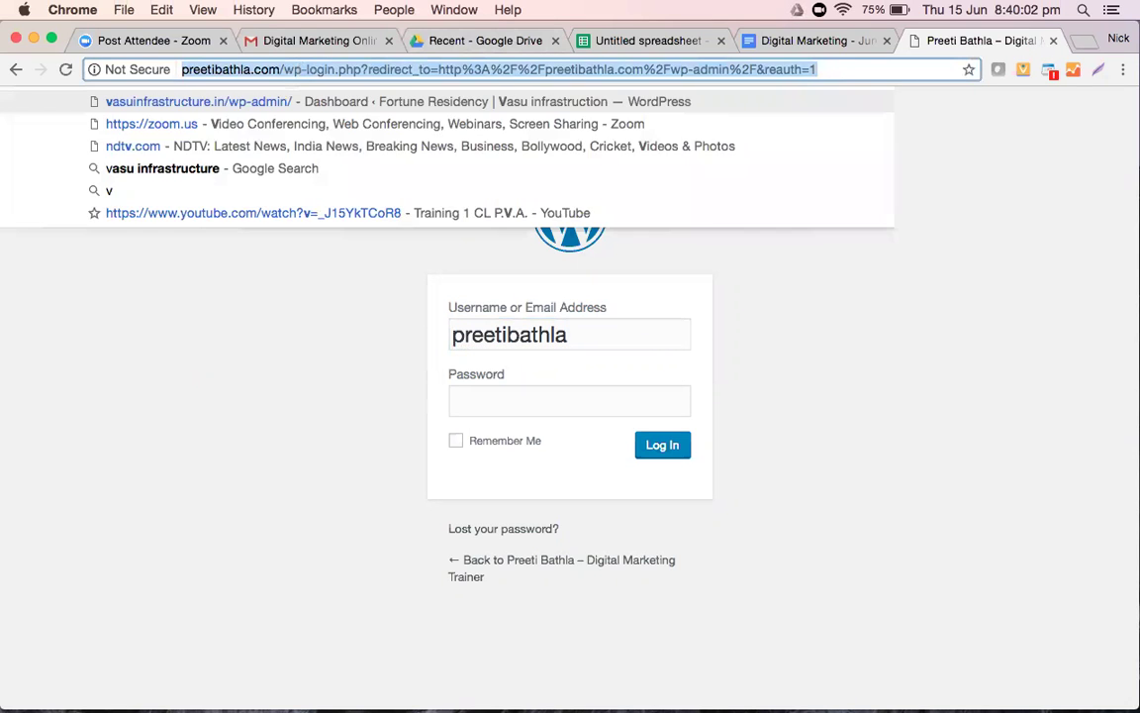
key(Return)
key(BackSpace)
key(BackSpace)
key(BackSpace)
key(BackSpace)
key(BackSpace)
key(BackSpace)
key(BackSpace)
key(BackSpace)
key(BackSpace)
key(BackSpace)
key(BackSpace)
key(BackSpace)
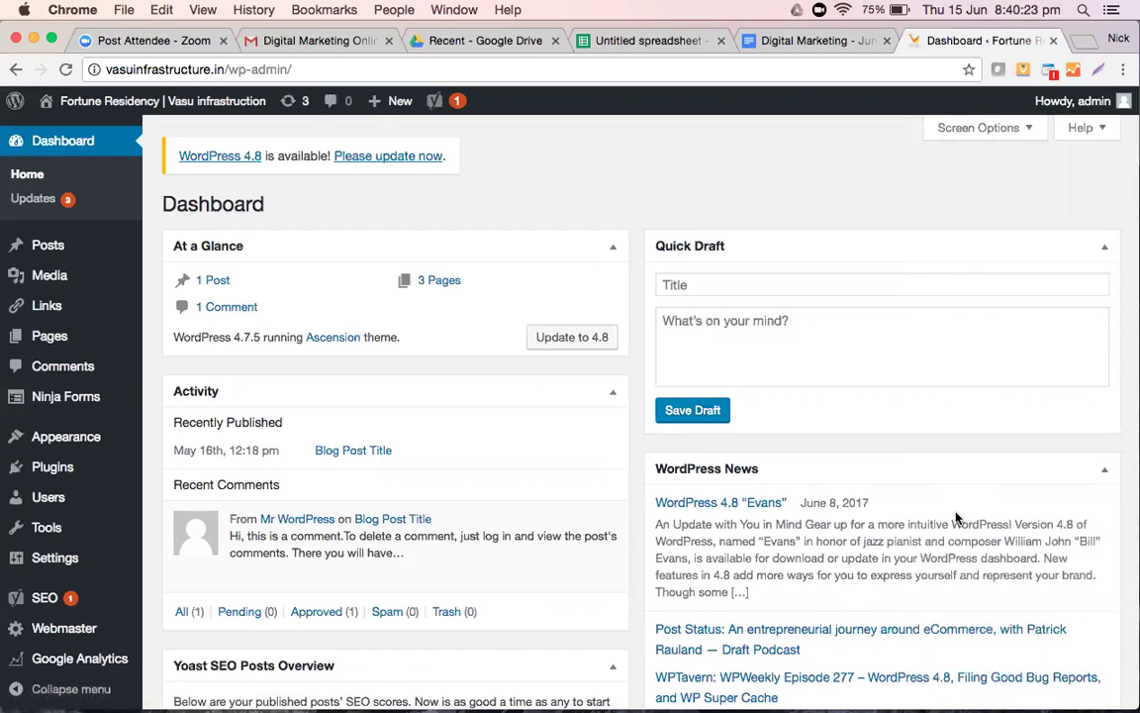
Step: Open the Projects page for editing from the site's list of pages
mouse_move(40, 604)
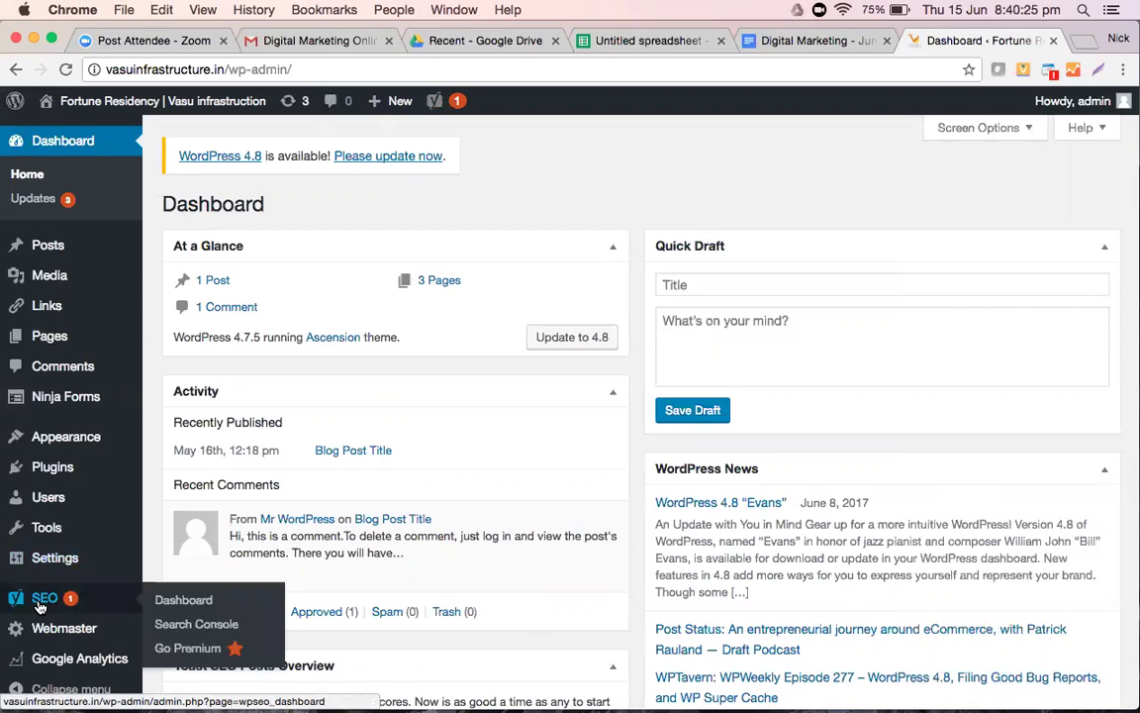
click(53, 345)
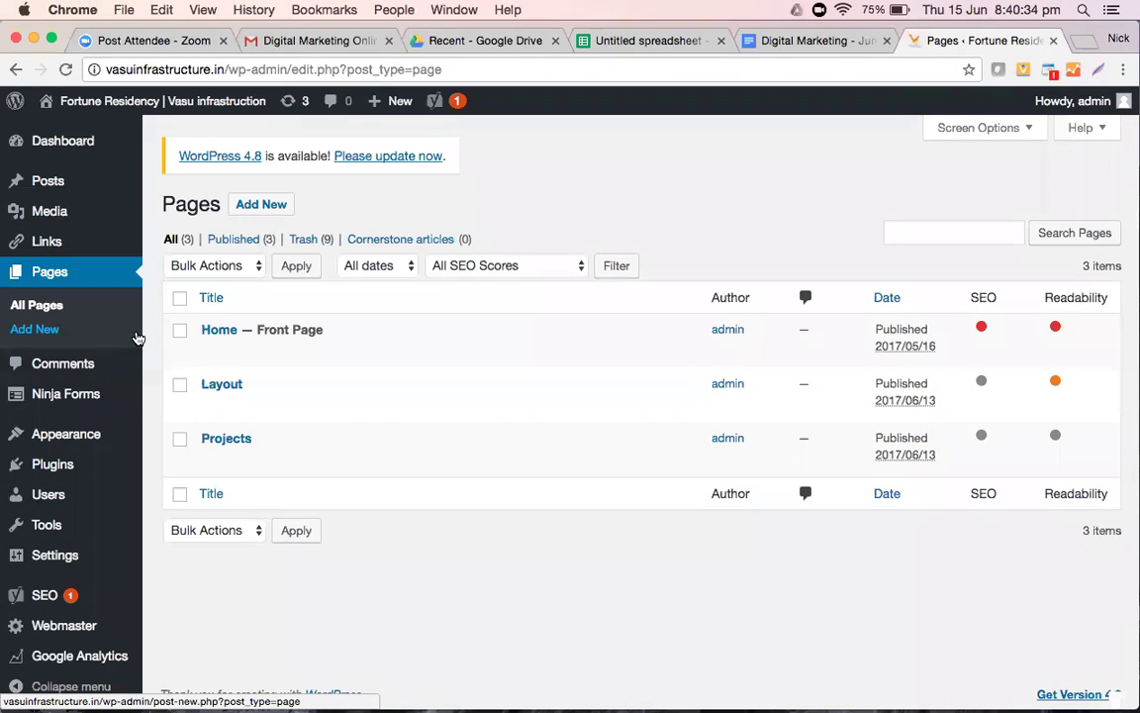
click(226, 441)
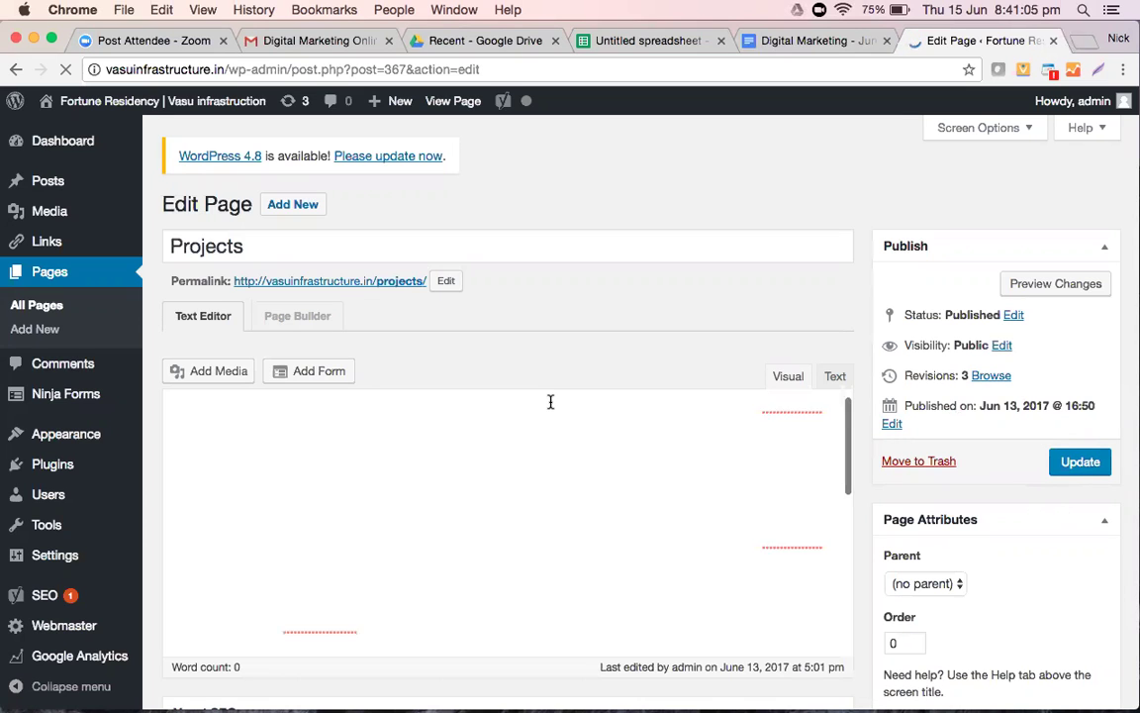
Step: Examine the Yoast SEO section of the Projects page, including its snippet preview, focus keyword and analysis
scroll(550, 401, down, 5)
scroll(550, 401, down, 8)
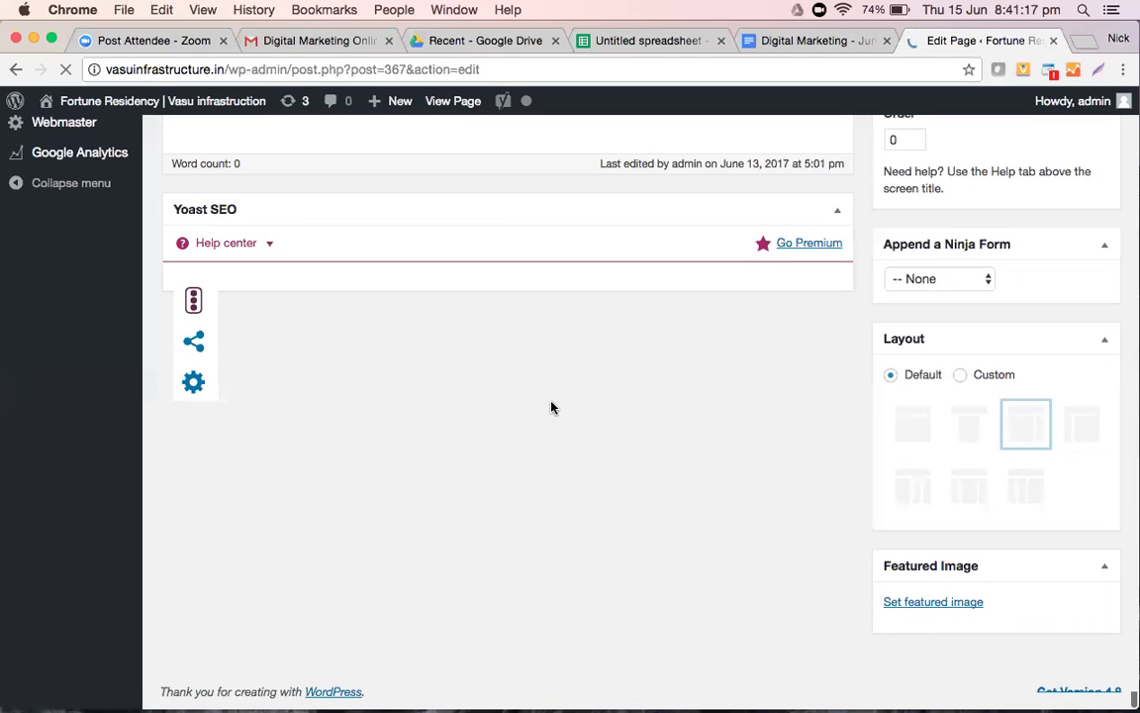
scroll(540, 461, up, 5)
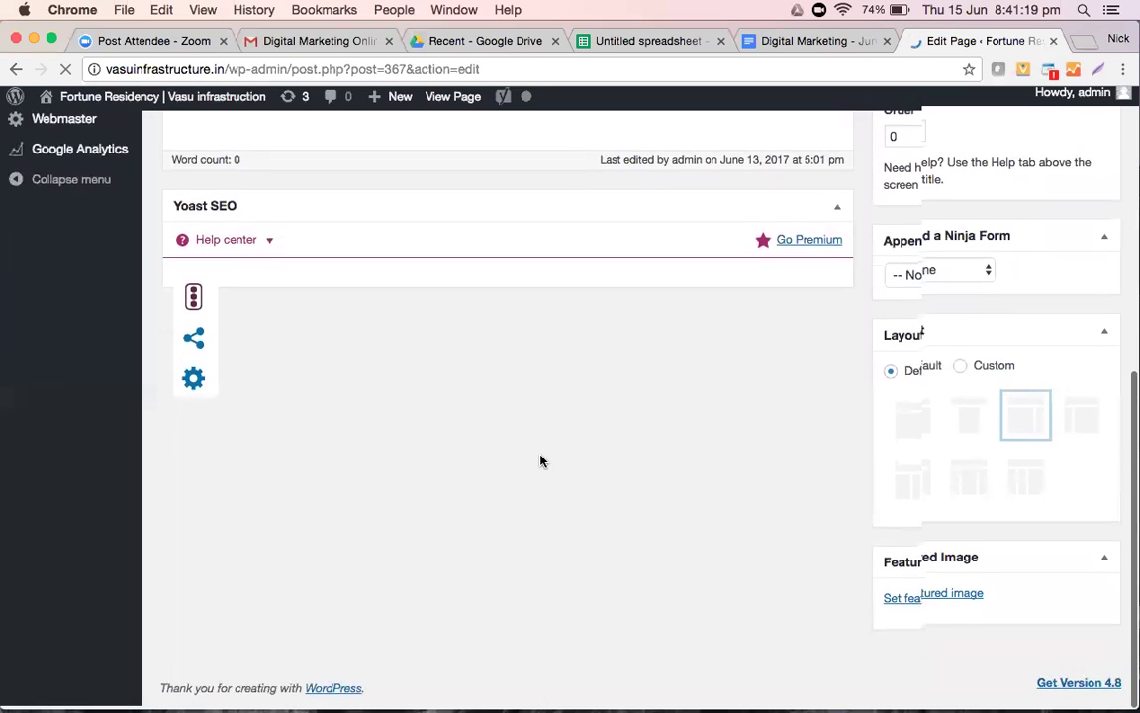
scroll(541, 460, down, 5)
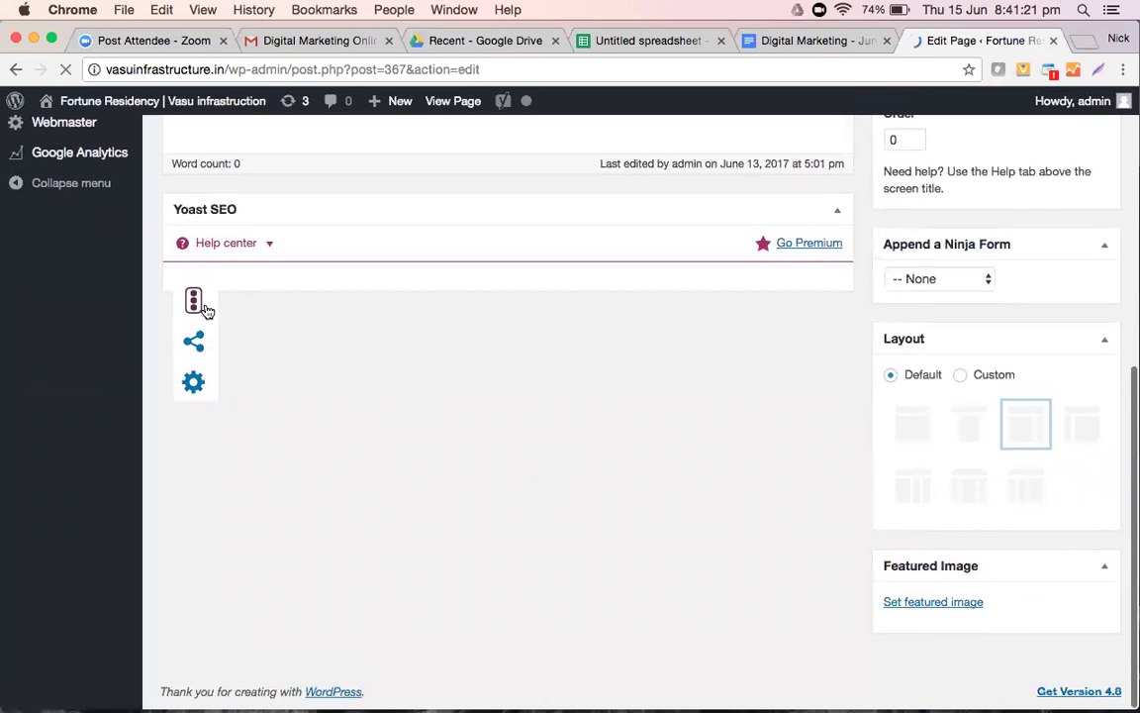
right_click(193, 304)
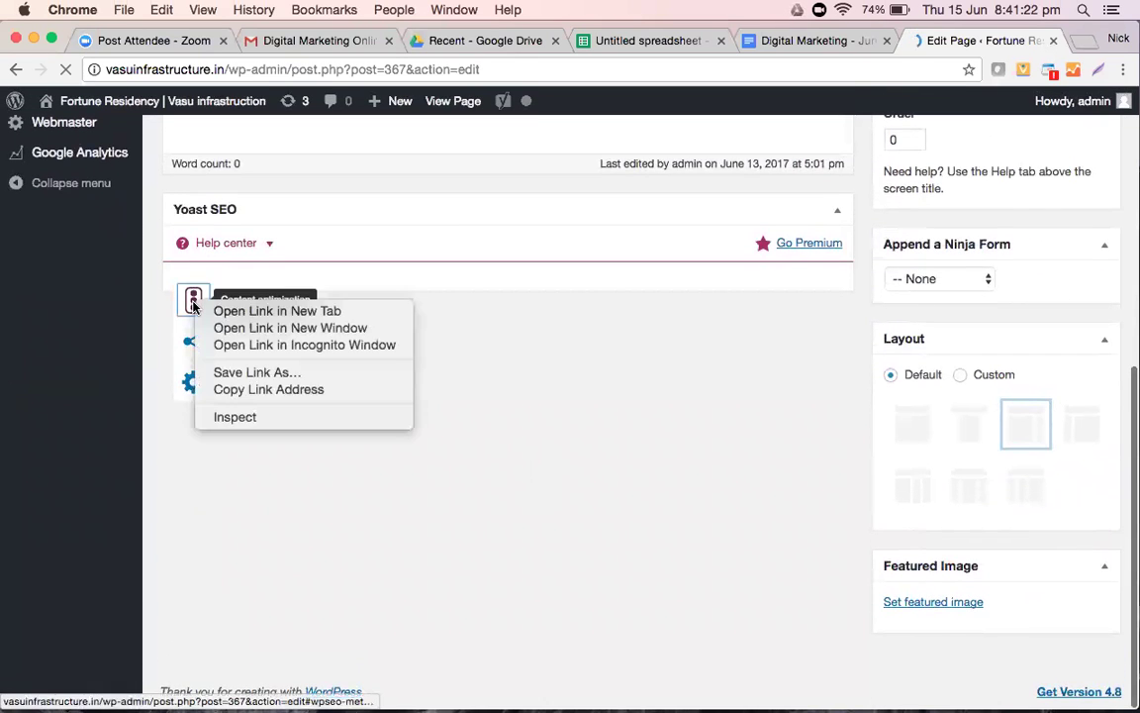
click(467, 433)
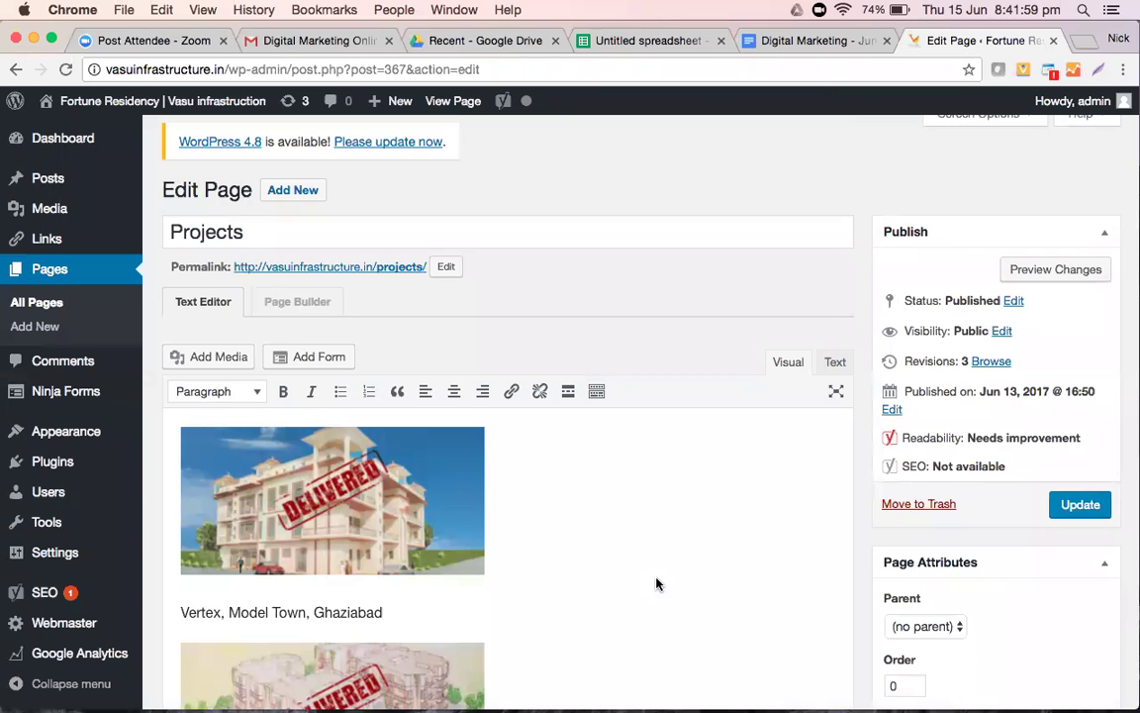
scroll(657, 582, down, 5)
scroll(656, 583, down, 6)
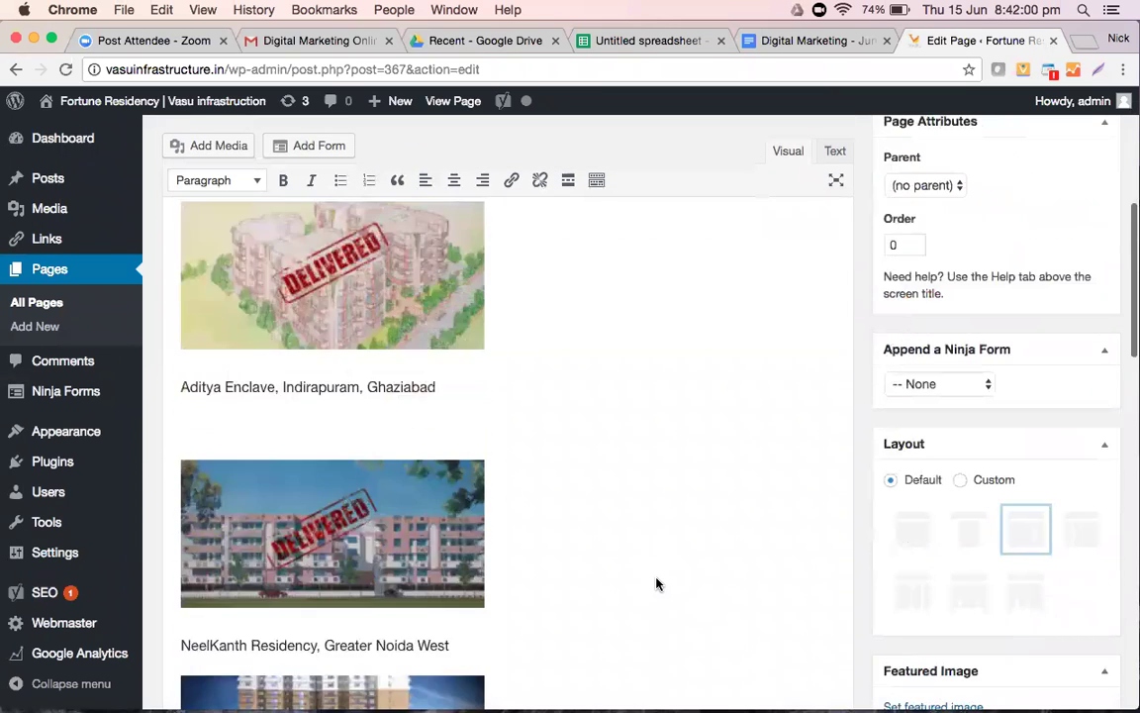
scroll(657, 585, down, 4)
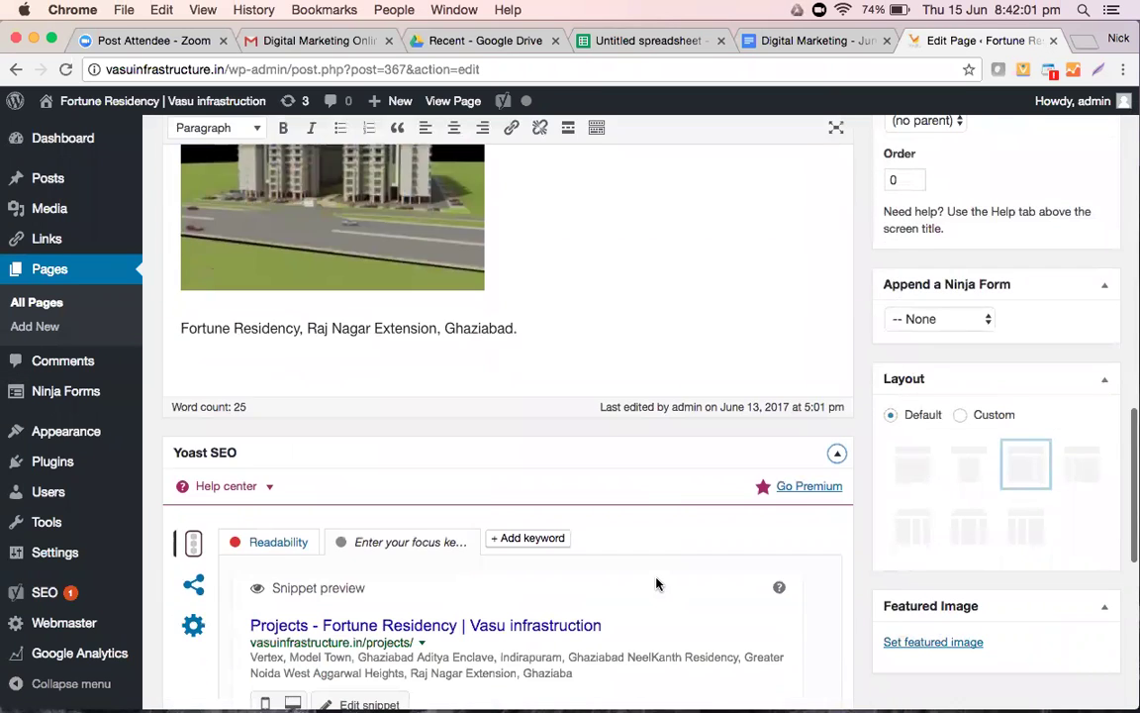
scroll(650, 591, down, 6)
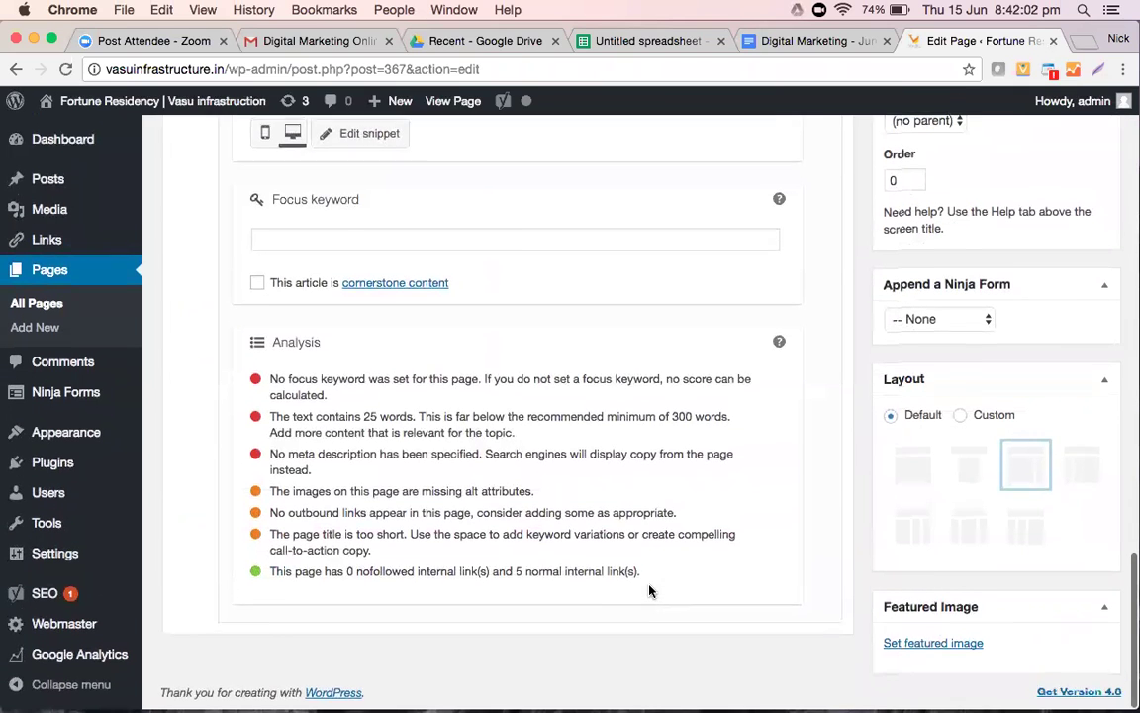
Step: Try to add another focus keyword in Yoast SEO and open the Yoast SEO Premium upgrade page
scroll(650, 591, up, 4)
click(522, 267)
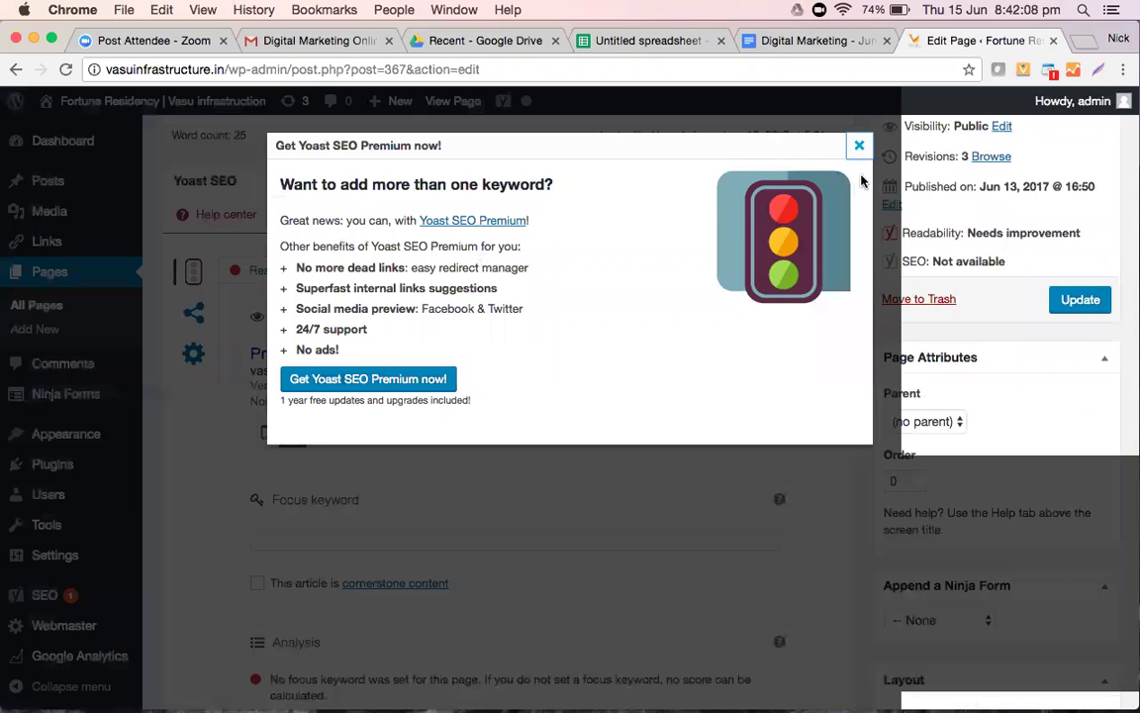
click(374, 386)
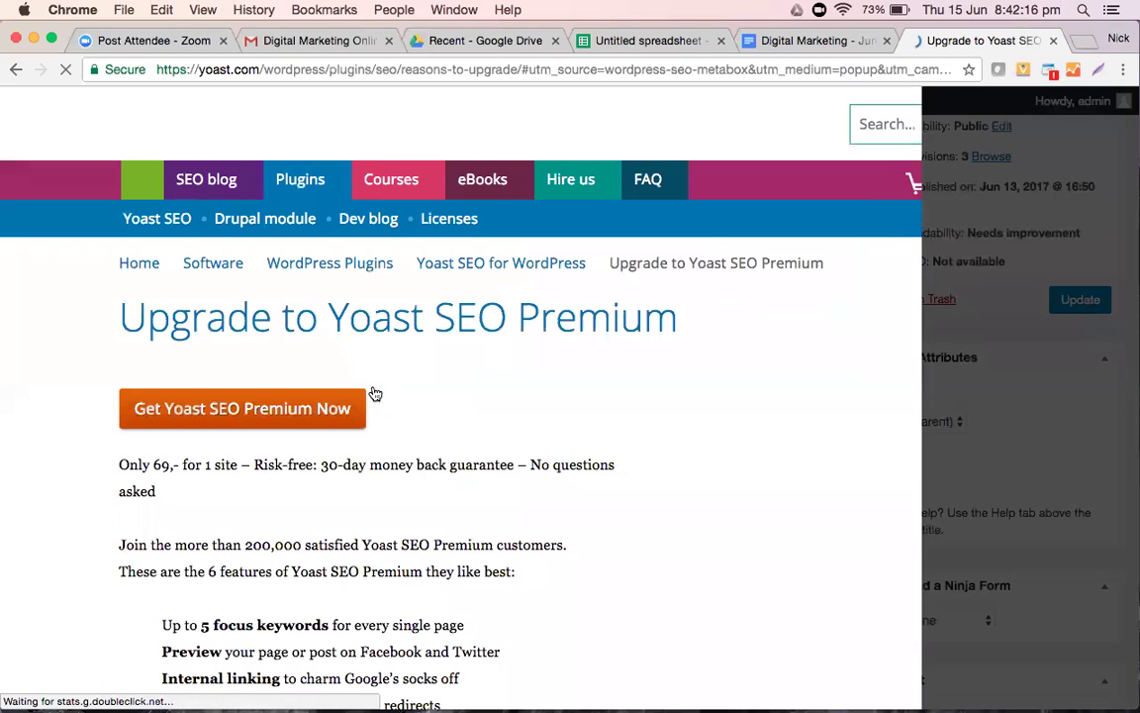
Step: Review the Yoast SEO Premium upgrade page, including its feature list and comparison with the free version
scroll(376, 394, down, 10)
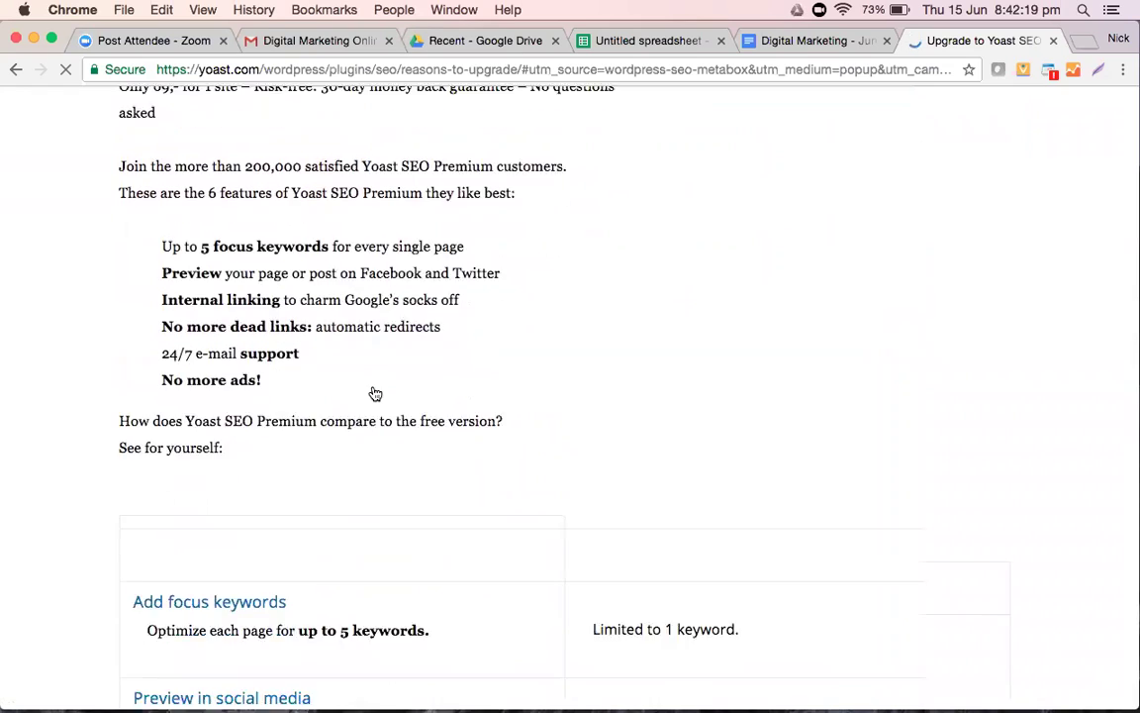
scroll(375, 394, down, 7)
scroll(375, 394, up, 13)
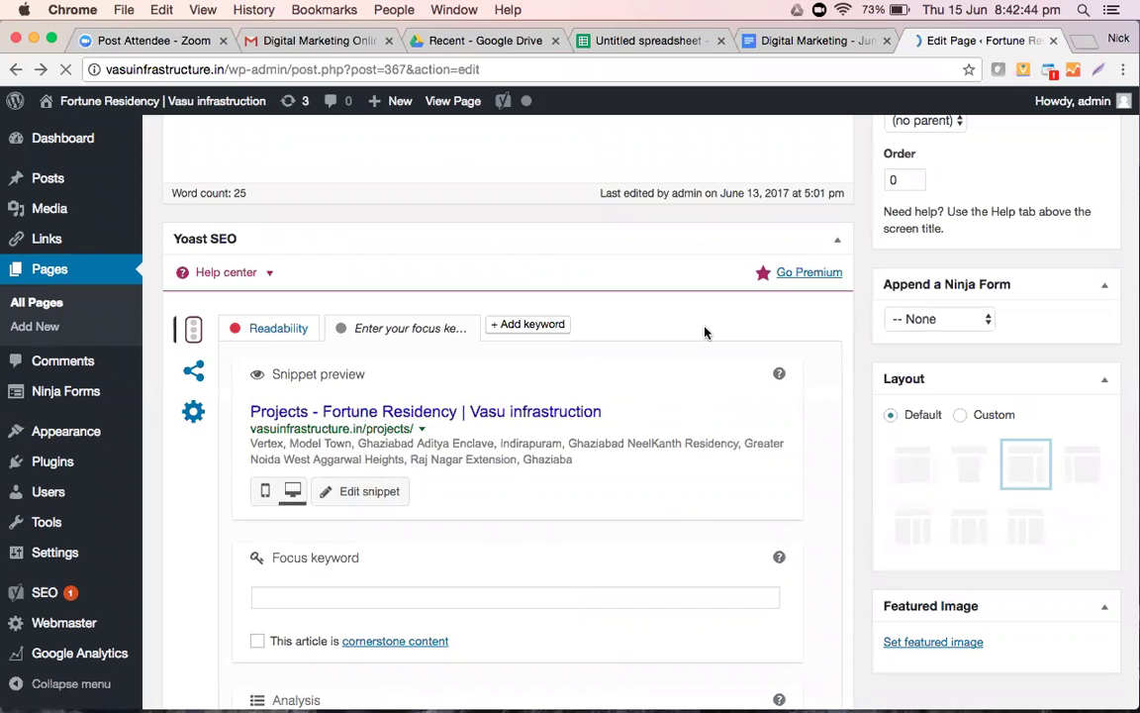
Step: Return to the Projects page's Yoast SEO section and open the snippet editor with SEO title, slug and meta description
scroll(708, 331, down, 2)
scroll(704, 326, down, 4)
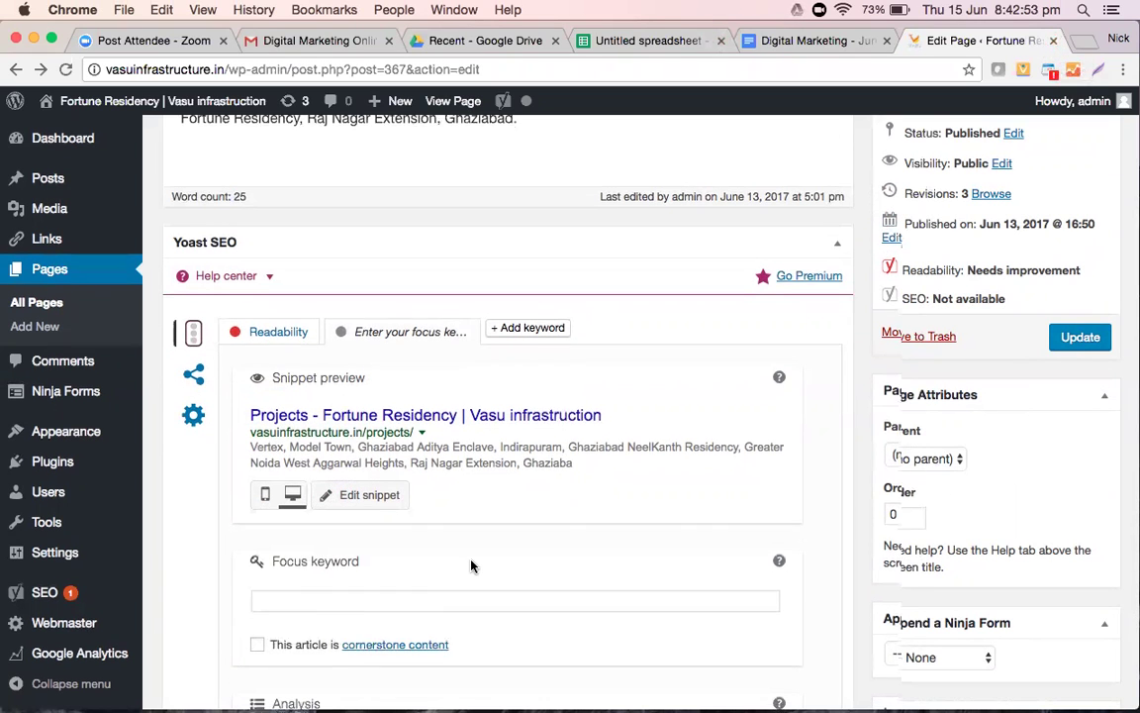
scroll(471, 562, down, 2)
scroll(414, 339, down, 3)
click(384, 254)
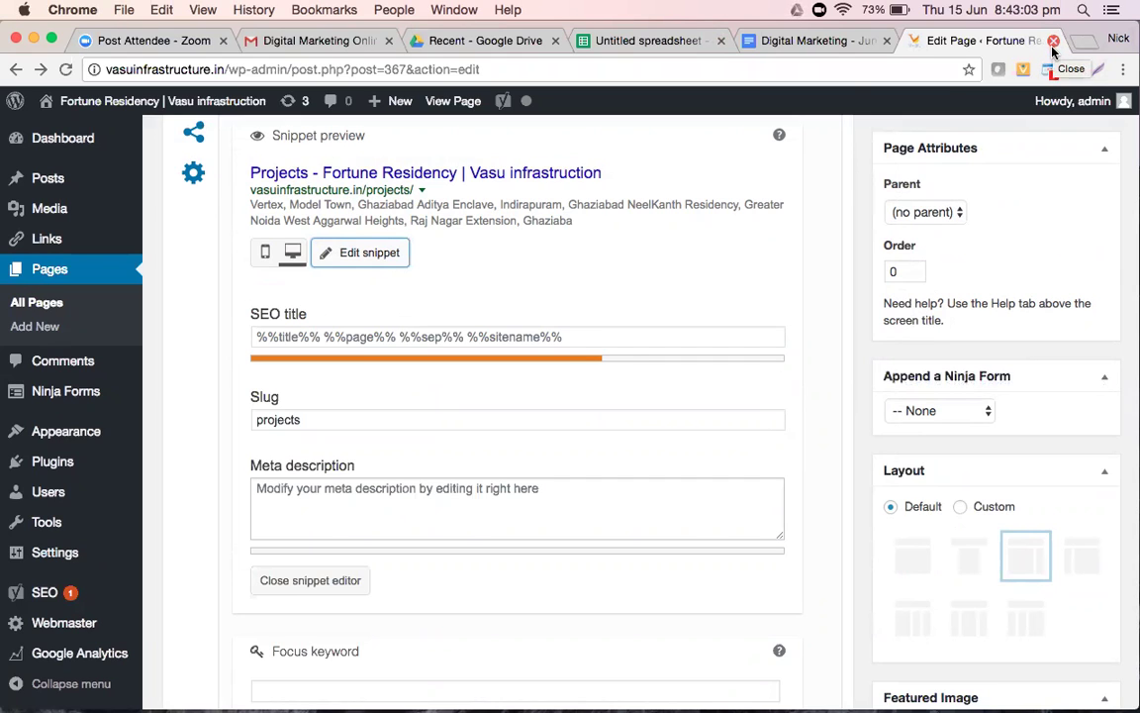
Step: Switch to the "Digital Marketing - June, 2017 Batch" Google Docs document and add the line "SEO On- Page" under Session 2
click(849, 43)
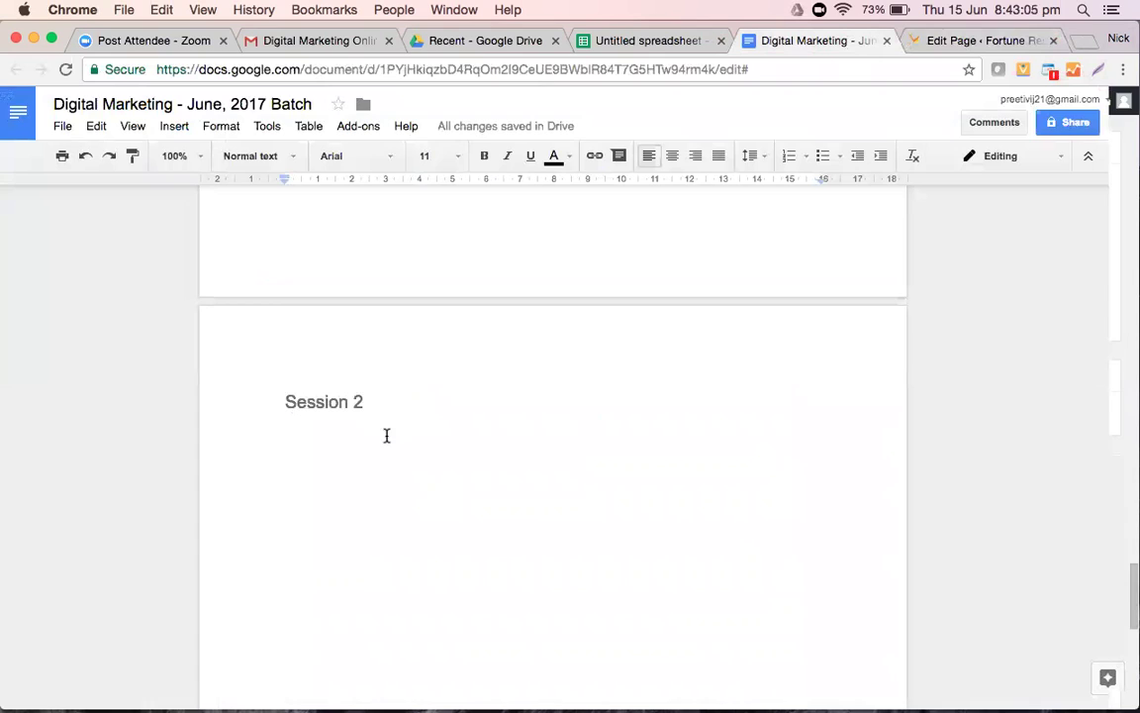
key(Return)
key(Return)
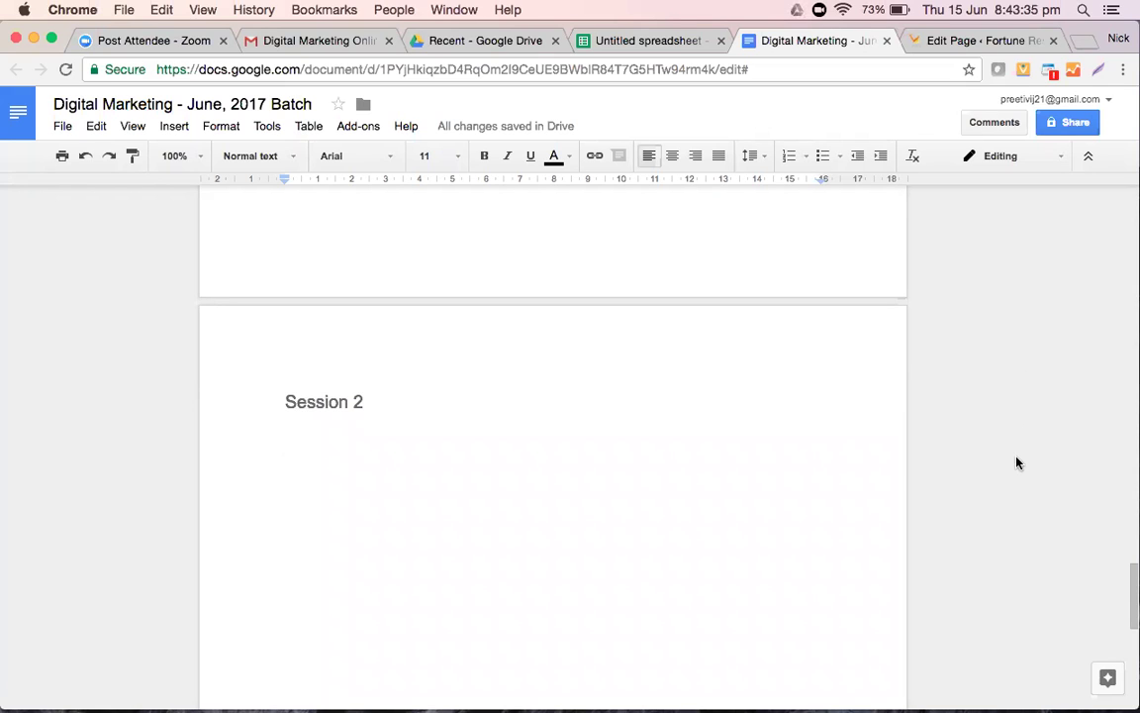
click(299, 464)
text(SEO Yoa)
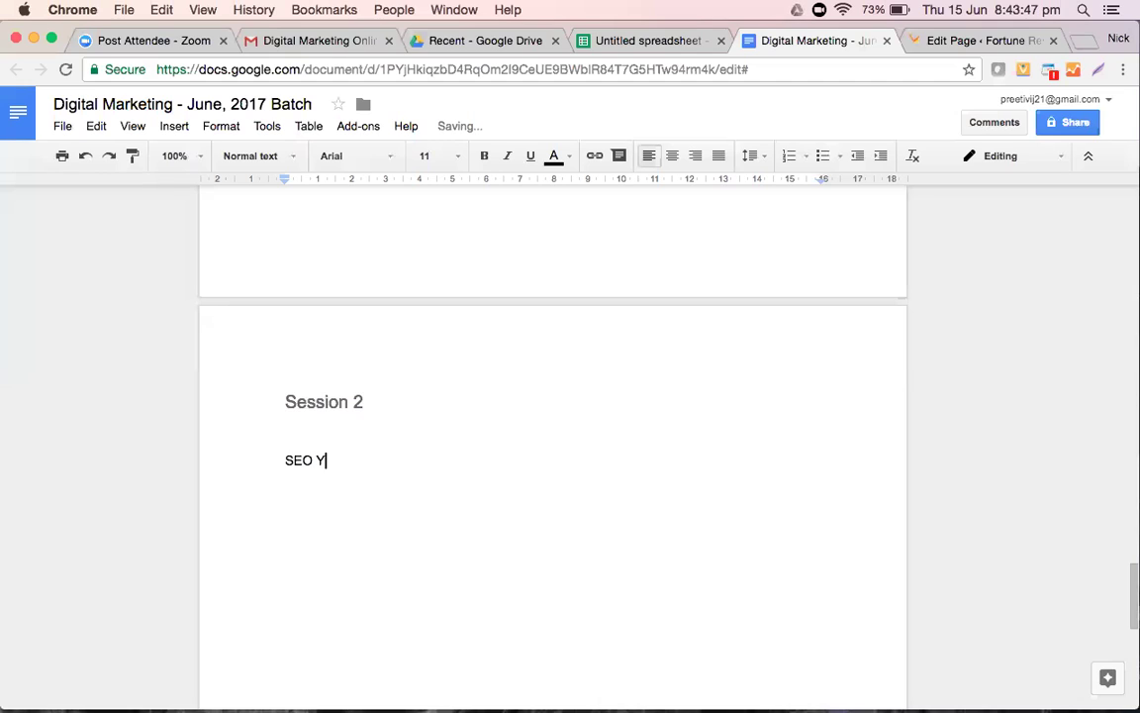
key(BackSpace)
key(BackSpace)
key(BackSpace)
text(On- Page)
key(Return)
key(Return)
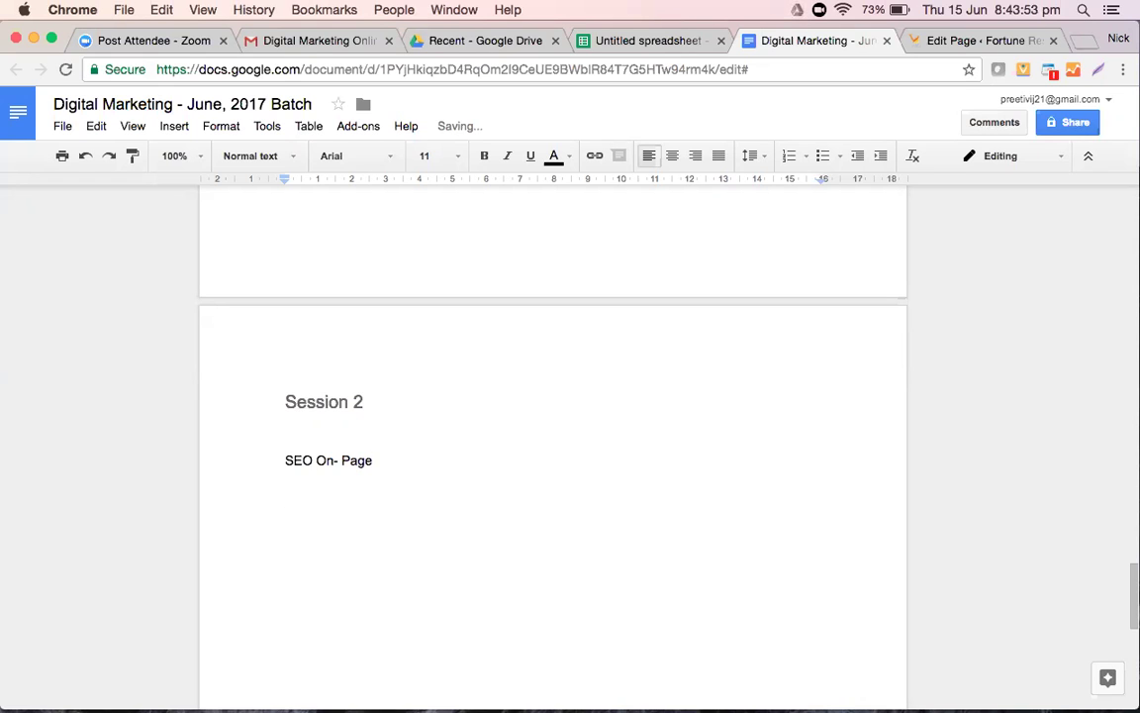
Step: Go back to the earlier "On Page / Relevancy" notes and highlight the sub-items "Search Engine" and "Users"
scroll(553, 446, up, 15)
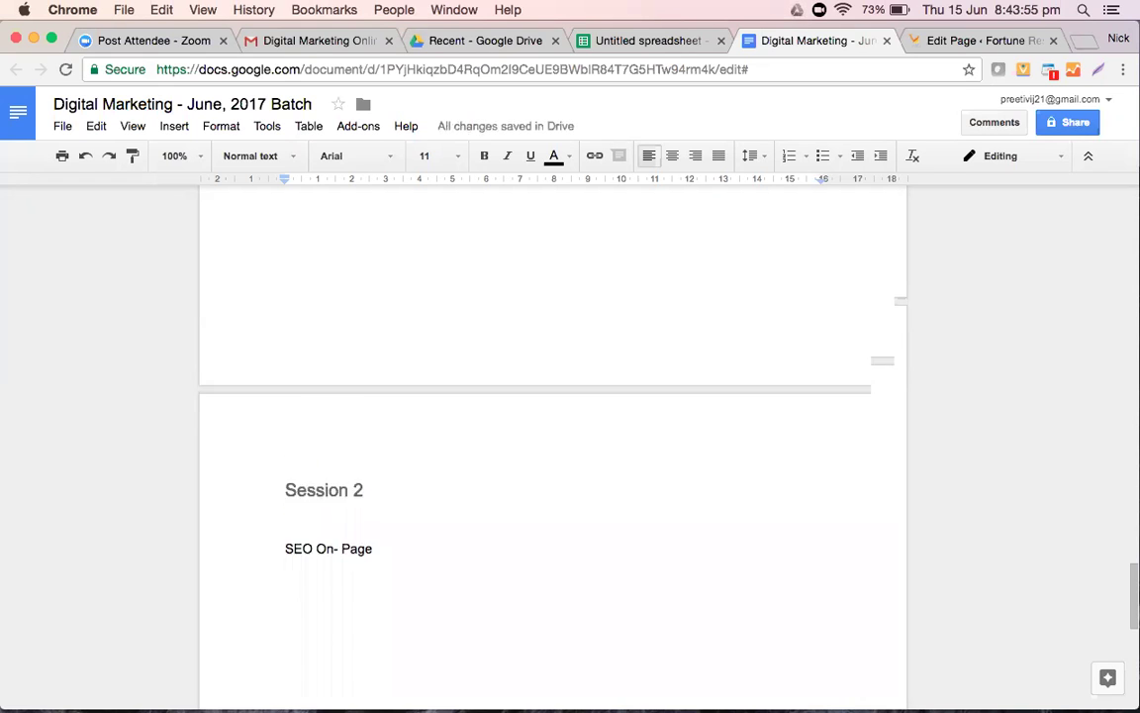
scroll(293, 400, down, 5)
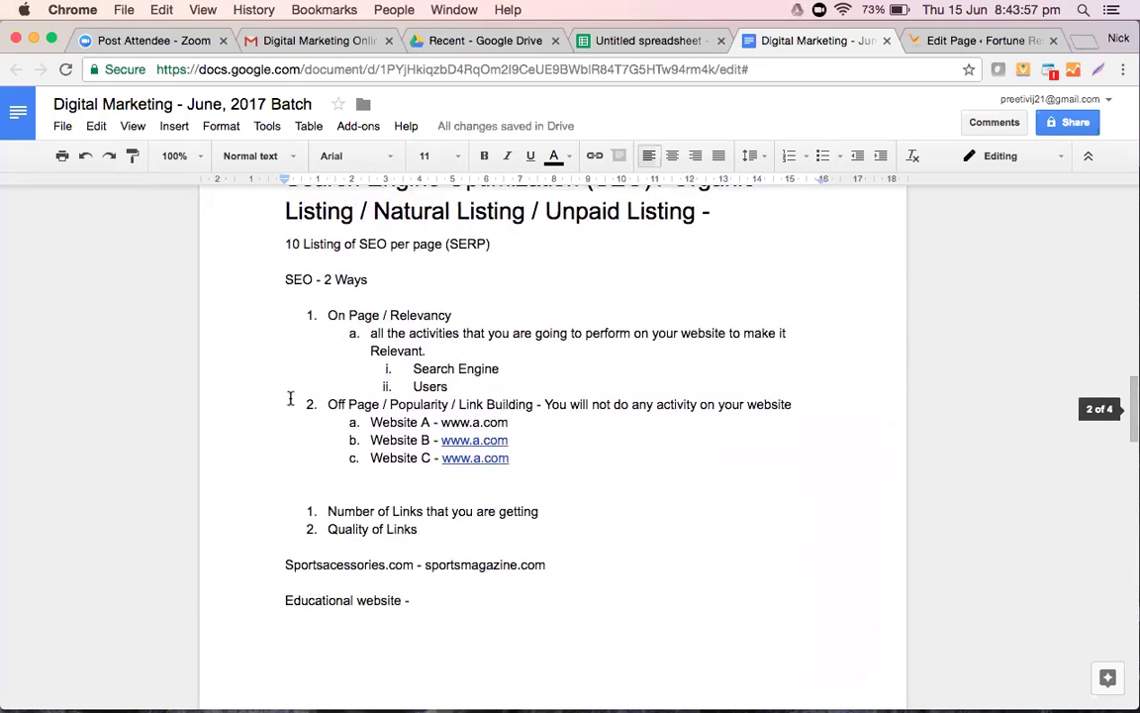
click(453, 386)
key(shift+Up)
key(shift+Home)
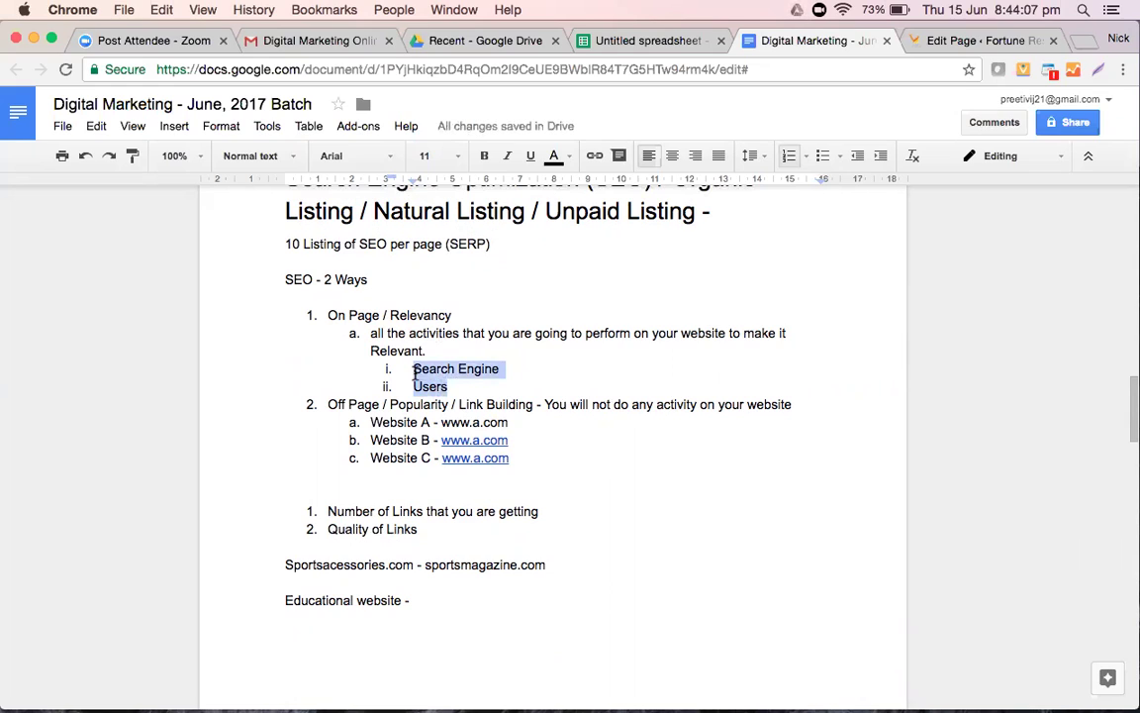
click(456, 386)
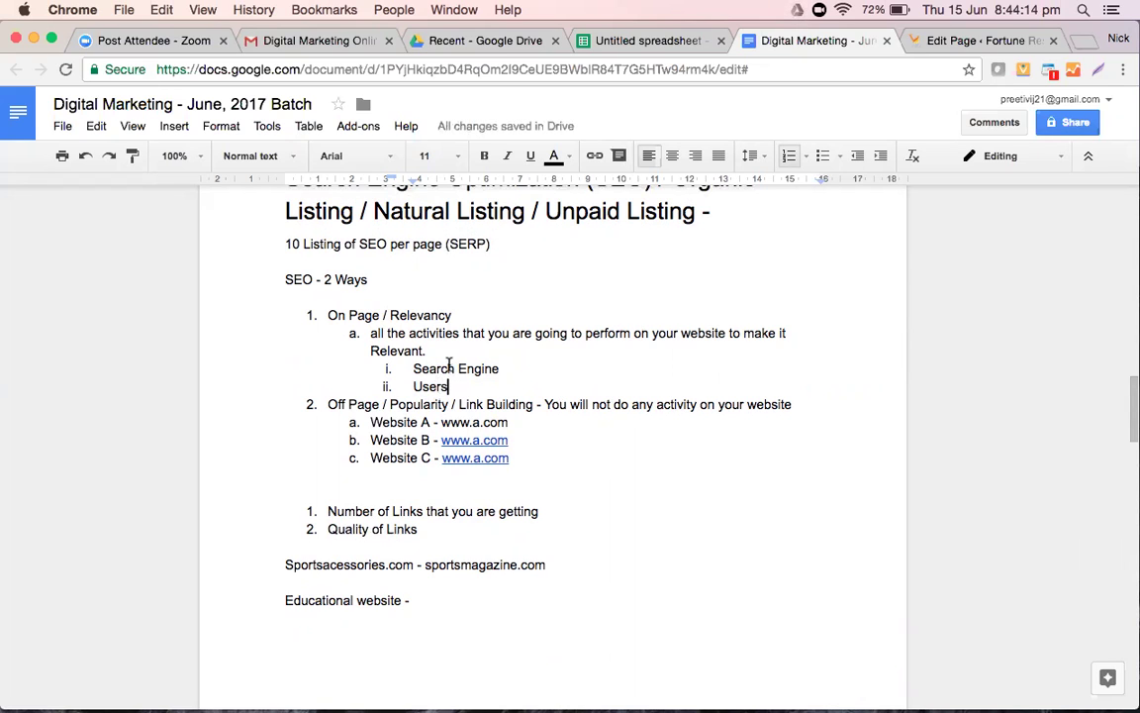
Step: Start a new line reading "Meta Tags -" below "SEO On- Page" in the Session 2 notes
scroll(484, 418, down, 20)
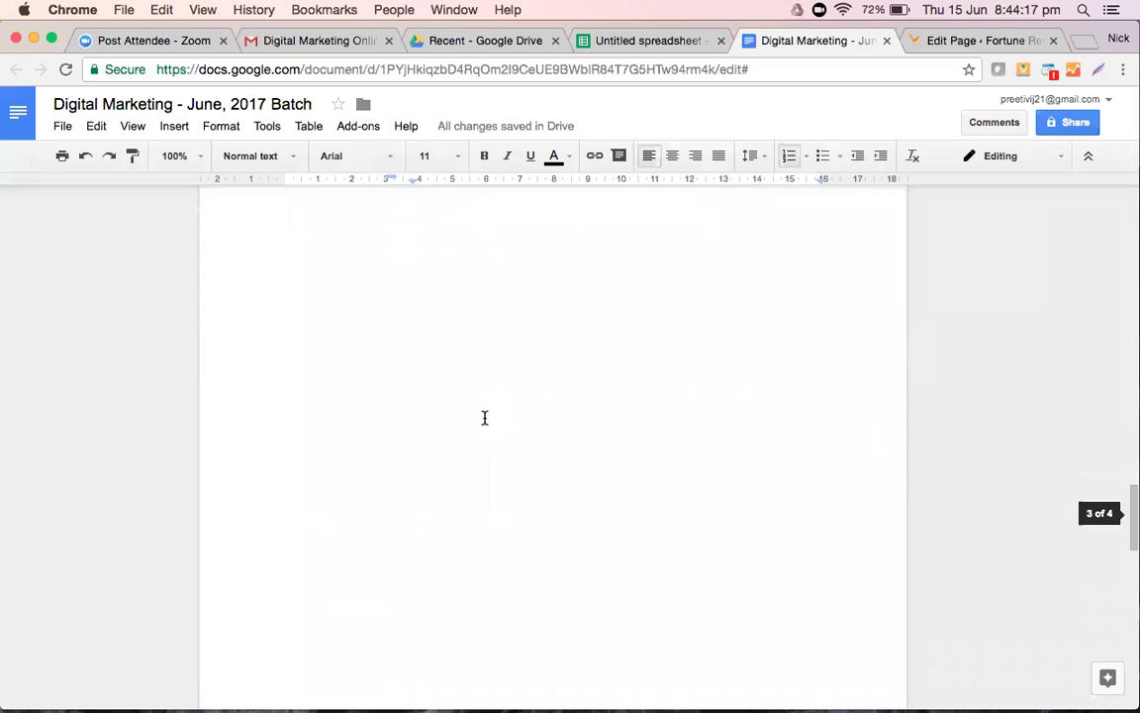
click(452, 359)
key(Return)
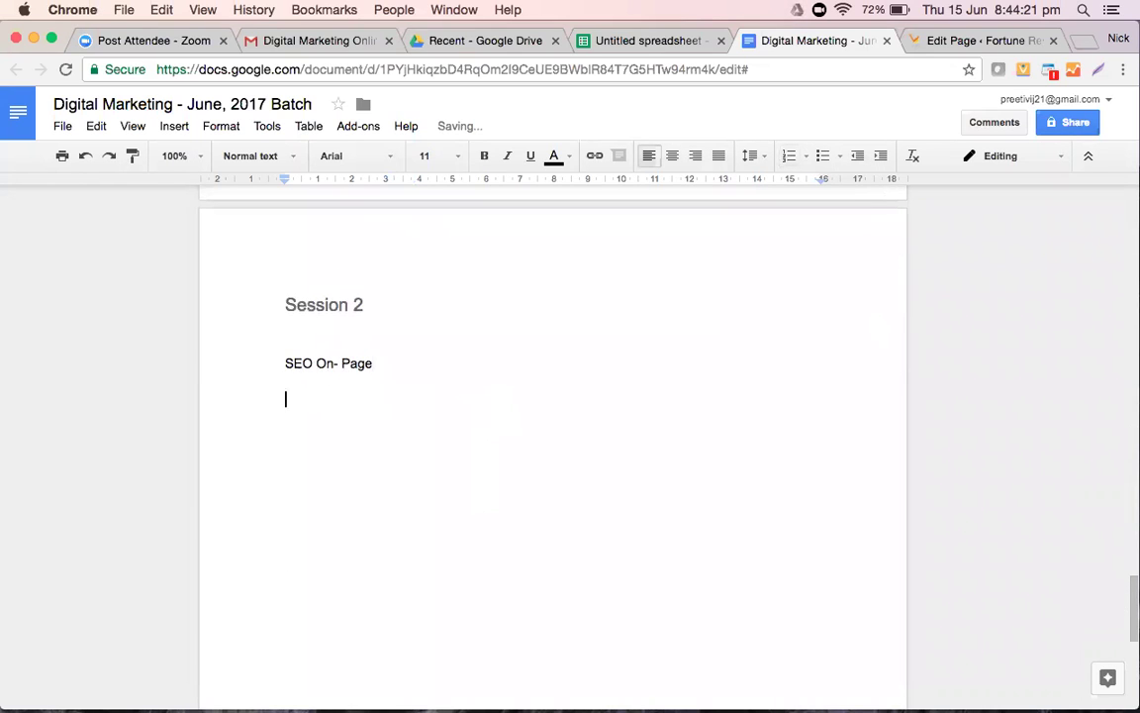
text(Meta Ta)
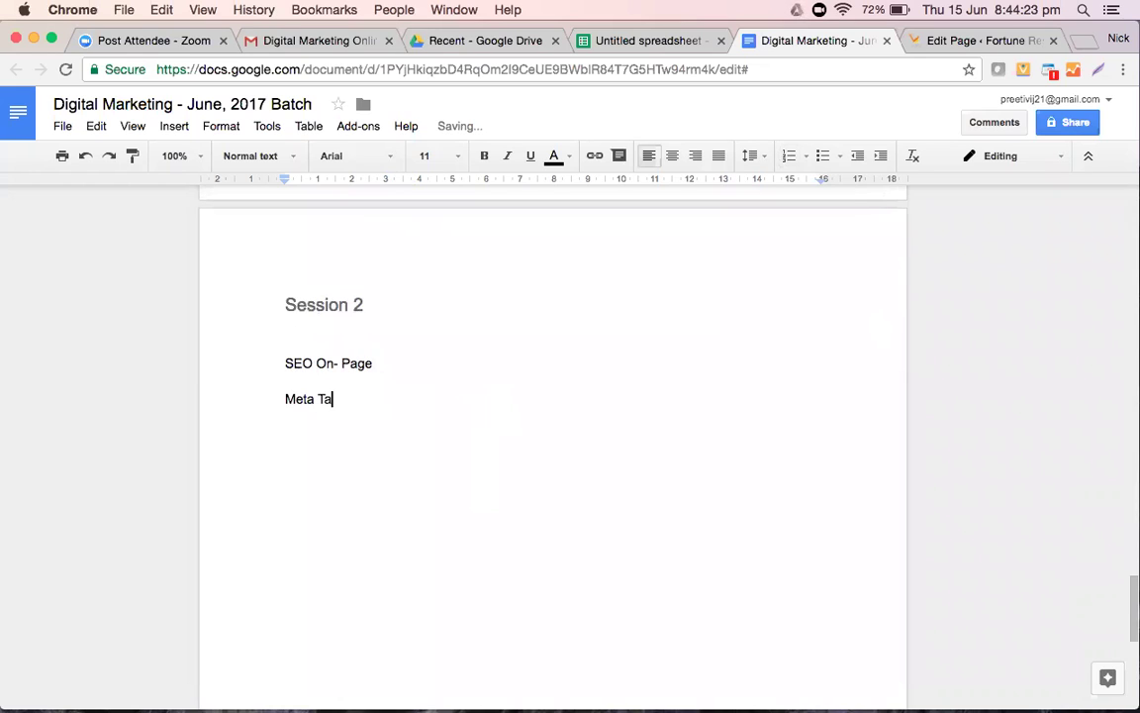
text(gs -)
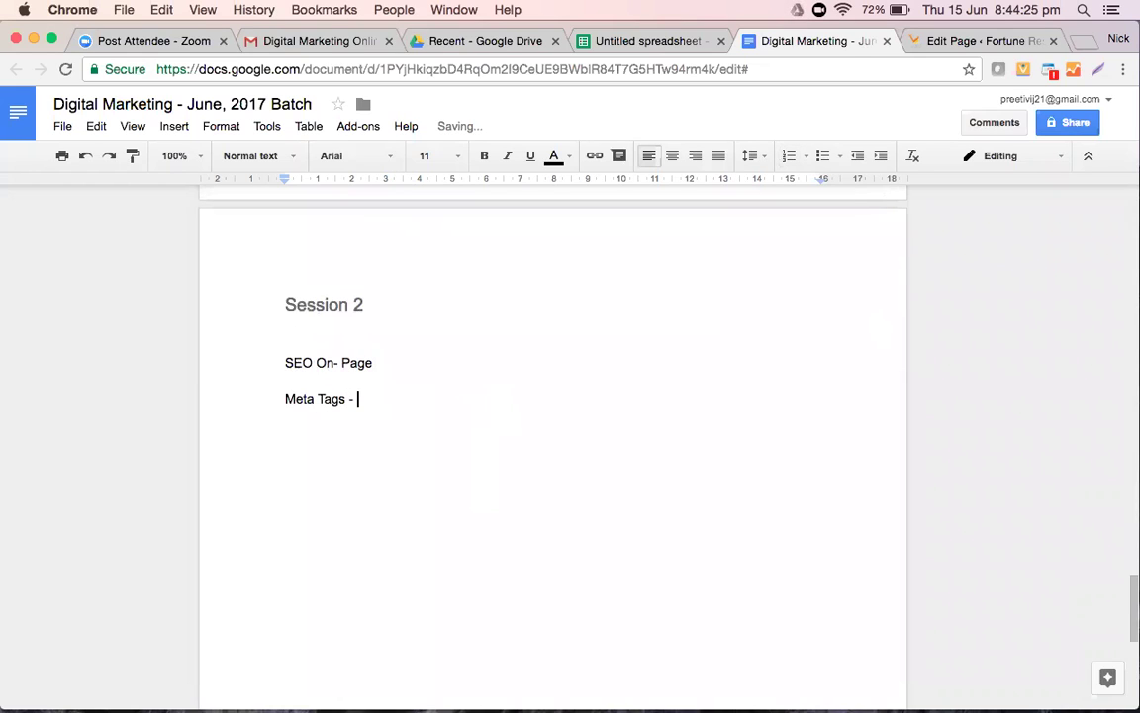